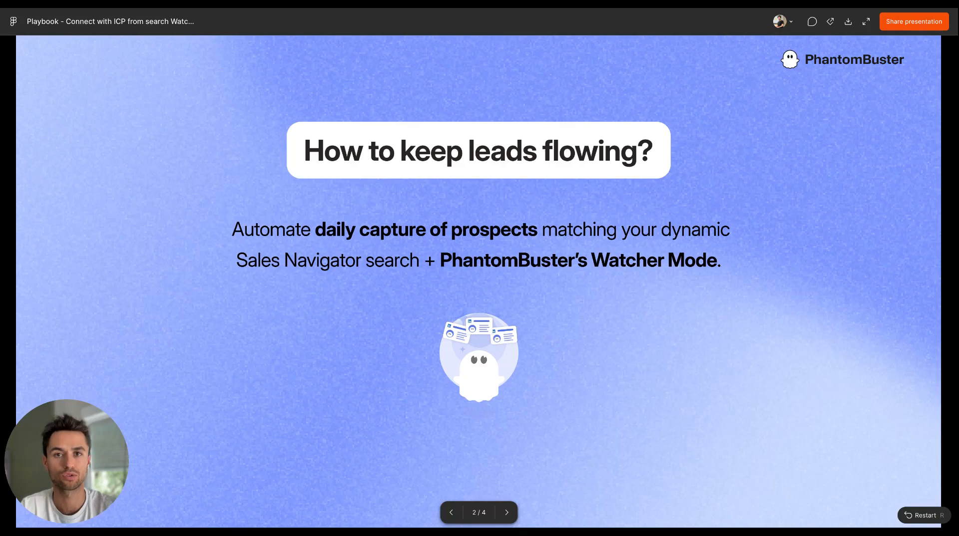
{"action": "key", "text": "Right"}
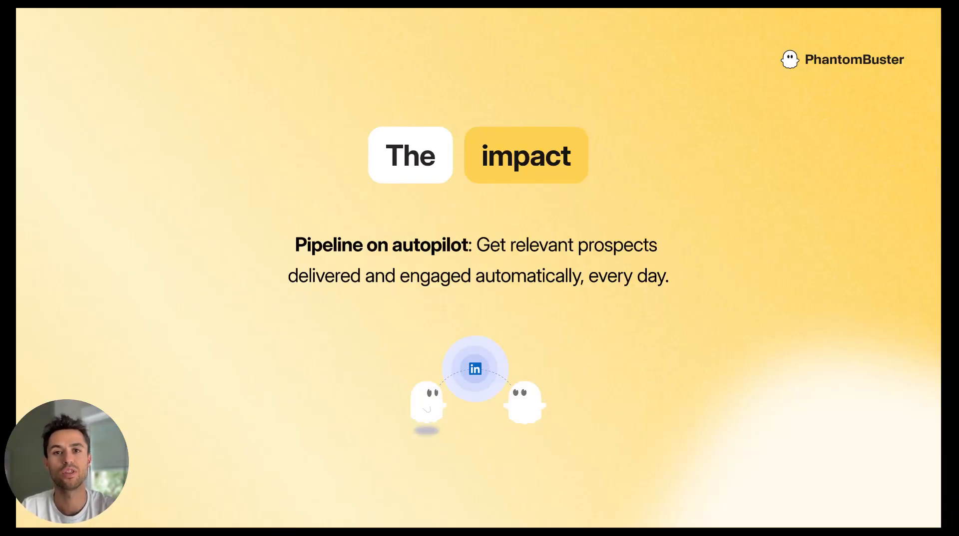
{"action": "key", "text": "Right"}
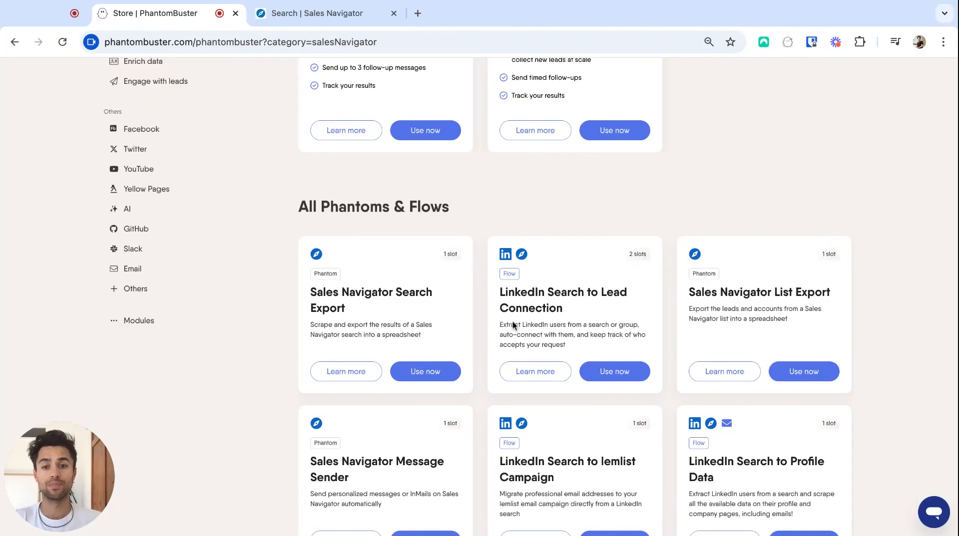
Step: Start a Sales Navigator Search Export phantom and enable Watcher mode in its advanced behavior settings
{"action": "left_click", "coordinate": [426, 373]}
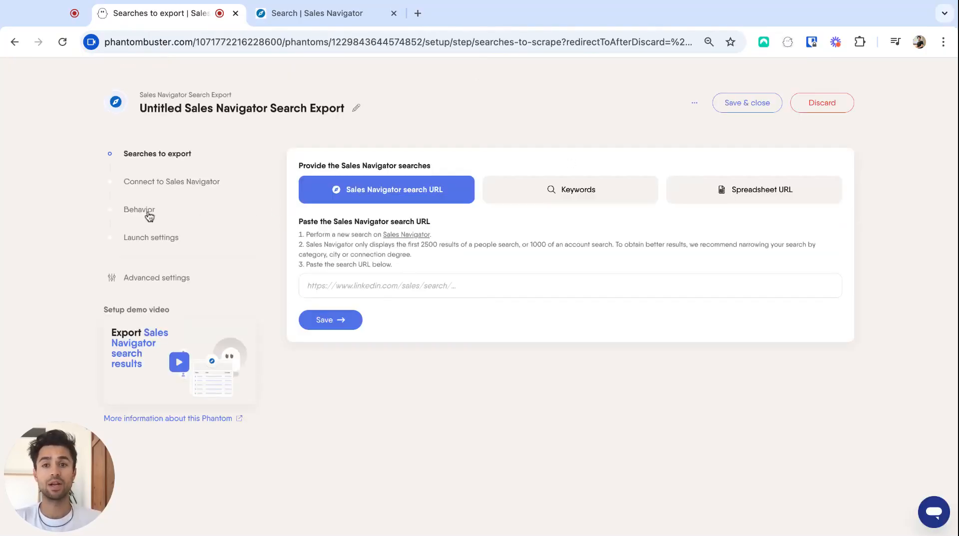
{"action": "left_click", "coordinate": [146, 211]}
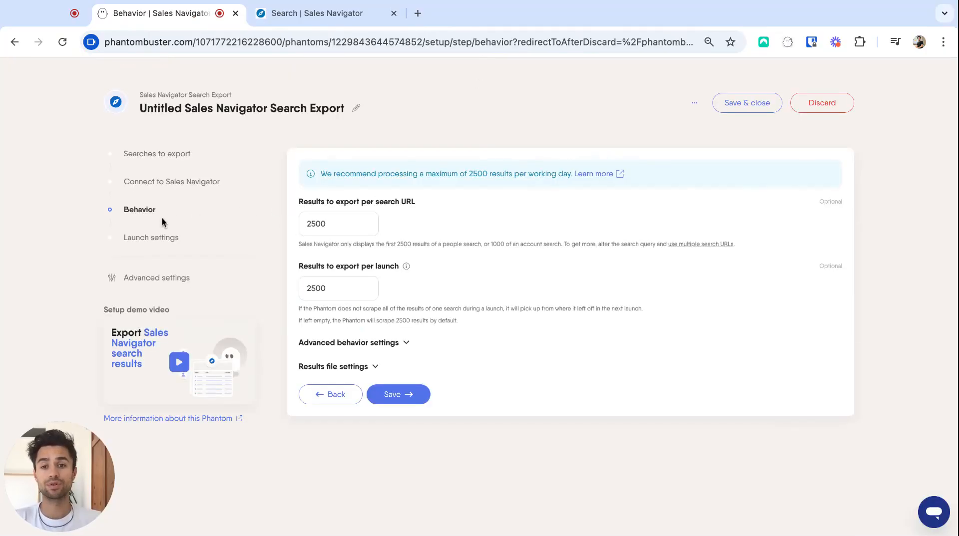
{"action": "left_click", "coordinate": [352, 343]}
{"action": "scroll", "coordinate": [410, 350], "scroll_direction": "down", "scroll_amount": 1}
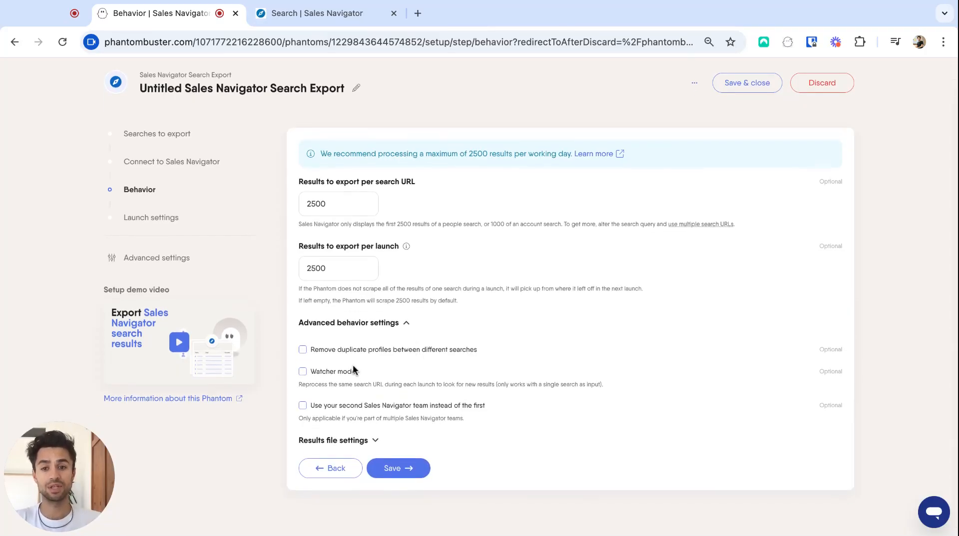
{"action": "scroll", "coordinate": [321, 379], "scroll_direction": "down", "scroll_amount": 1}
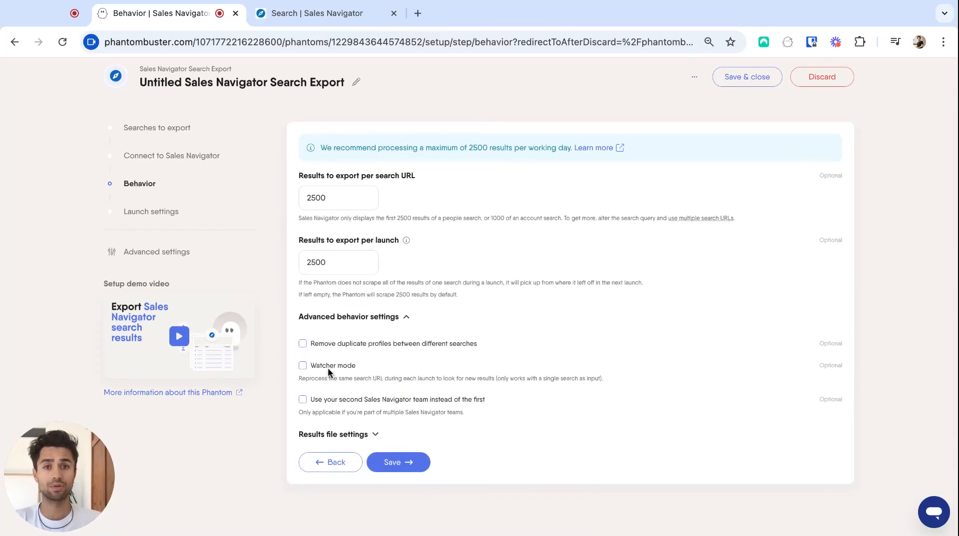
{"action": "left_click", "coordinate": [302, 366]}
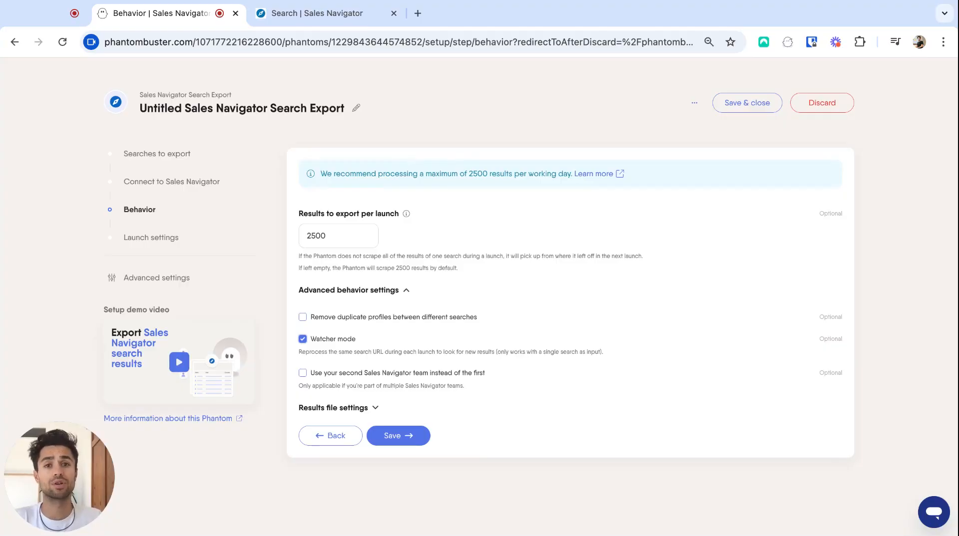
Step: Turn on the Posted on LinkedIn filter in the Sales Navigator lead search
{"action": "left_click", "coordinate": [306, 14]}
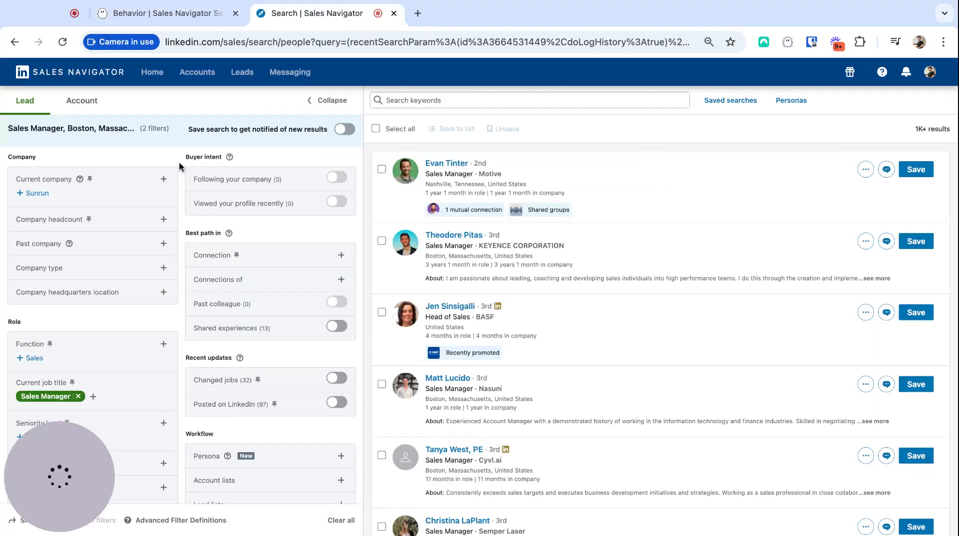
{"action": "scroll", "coordinate": [179, 161], "scroll_direction": "down", "scroll_amount": 3}
{"action": "scroll", "coordinate": [178, 161], "scroll_direction": "down", "scroll_amount": 2}
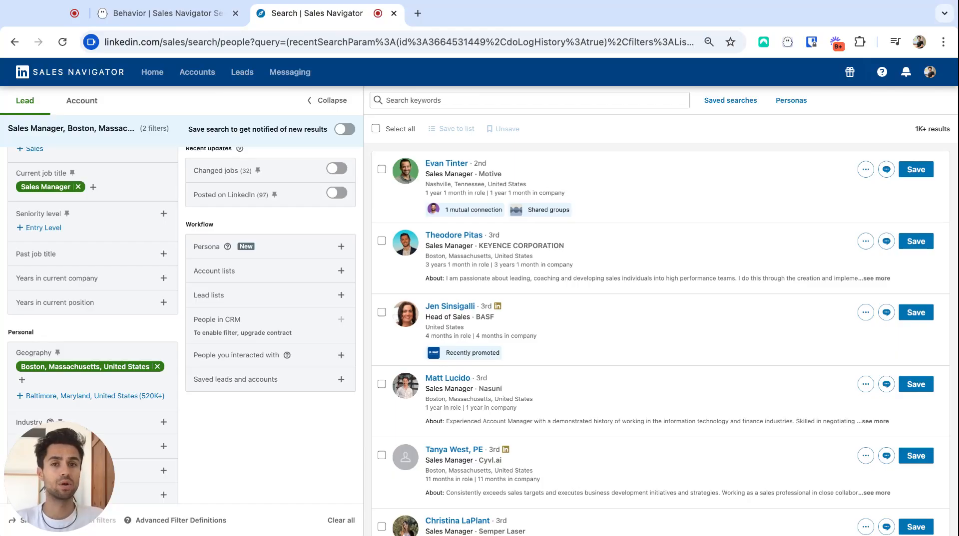
{"action": "scroll", "coordinate": [182, 326], "scroll_direction": "up", "scroll_amount": 1}
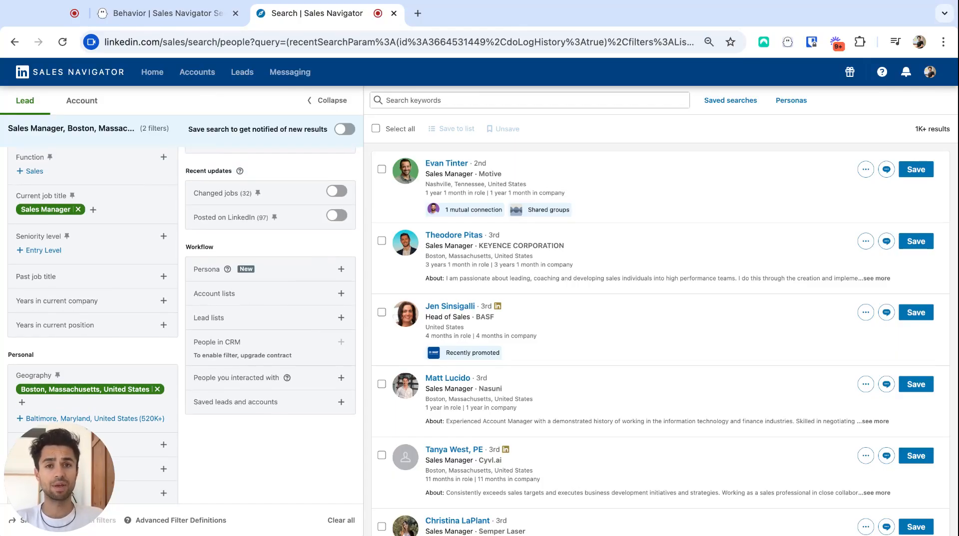
{"action": "scroll", "coordinate": [182, 325], "scroll_direction": "up", "scroll_amount": 8}
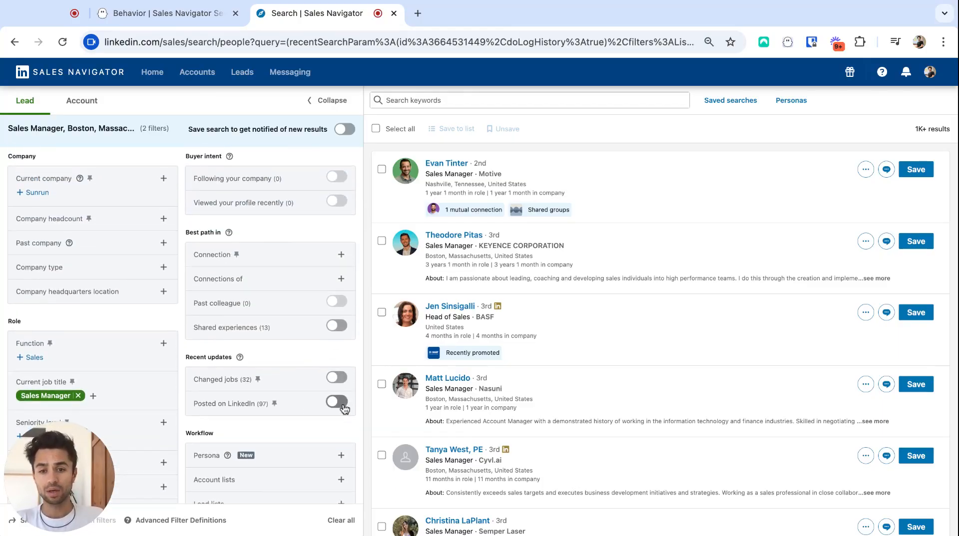
{"action": "left_click", "coordinate": [344, 405]}
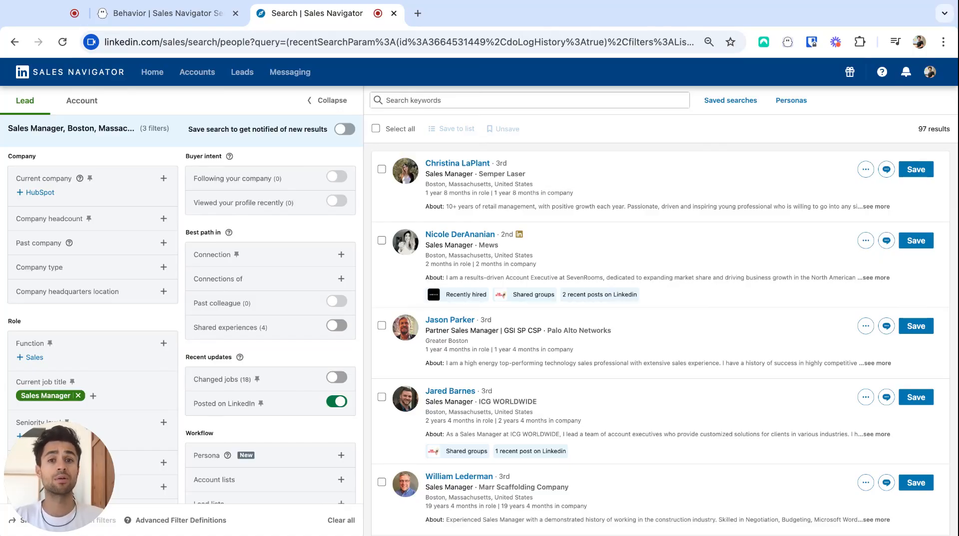
Step: Copy the Sales Navigator search URL, paste it into the phantom's search URL field, and save
{"action": "left_click", "coordinate": [358, 37]}
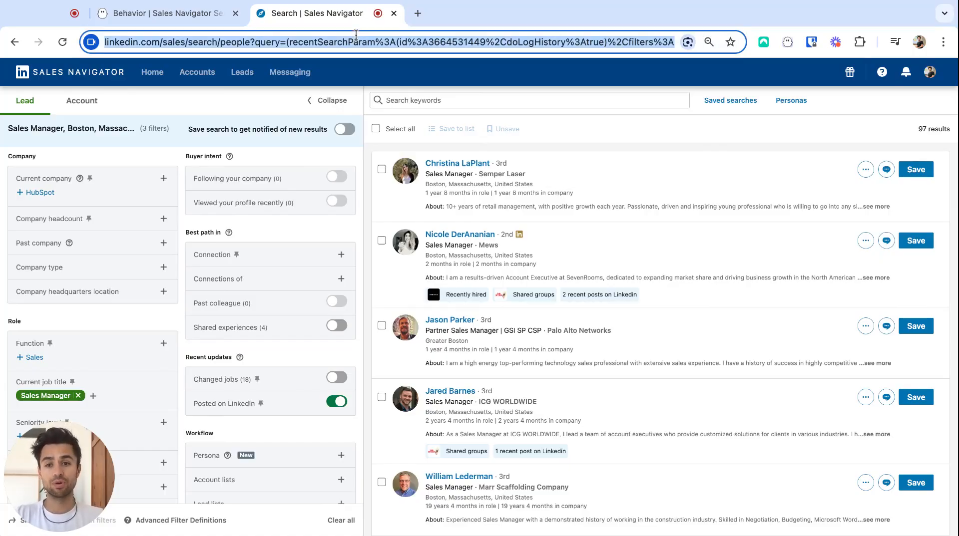
{"action": "left_click", "coordinate": [159, 19]}
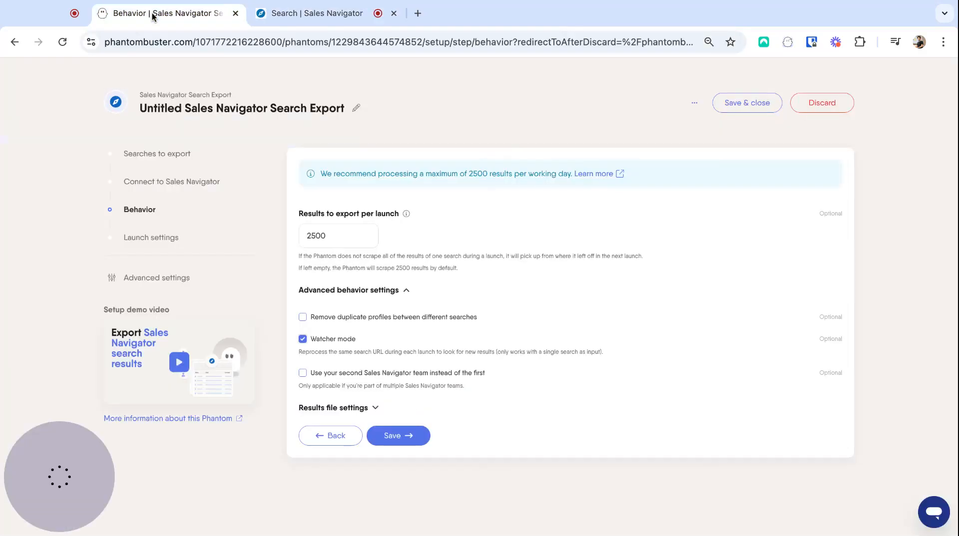
{"action": "left_click", "coordinate": [160, 156]}
{"action": "left_click", "coordinate": [374, 281]}
{"action": "key", "text": "super+v"}
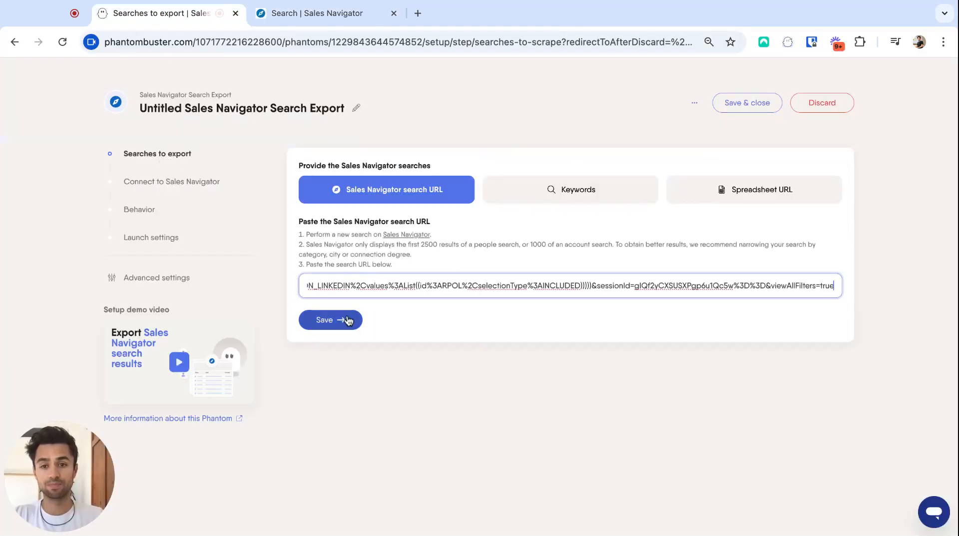
{"action": "left_click", "coordinate": [338, 324]}
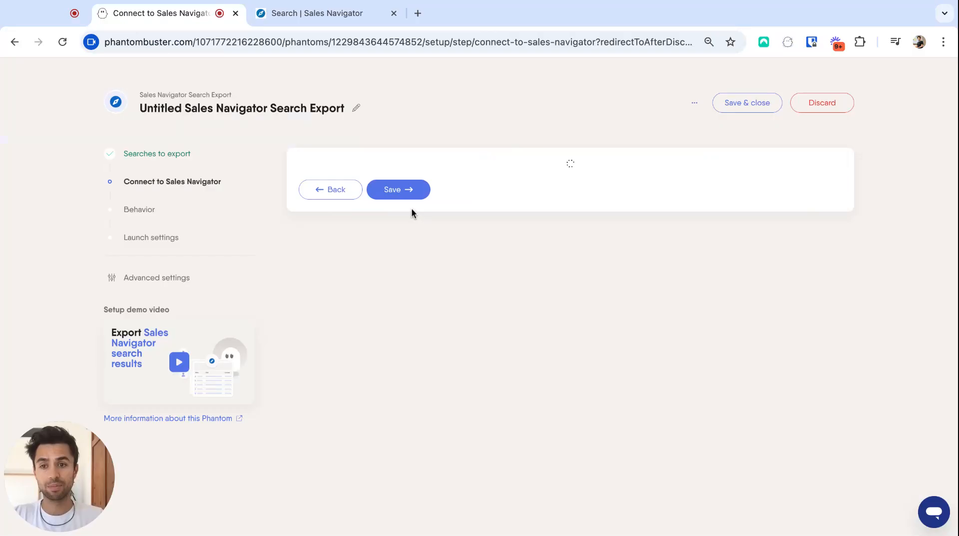
Step: Save the remaining setup steps with the launch frequency set to Repeatedly, once per day
{"action": "left_click", "coordinate": [400, 224]}
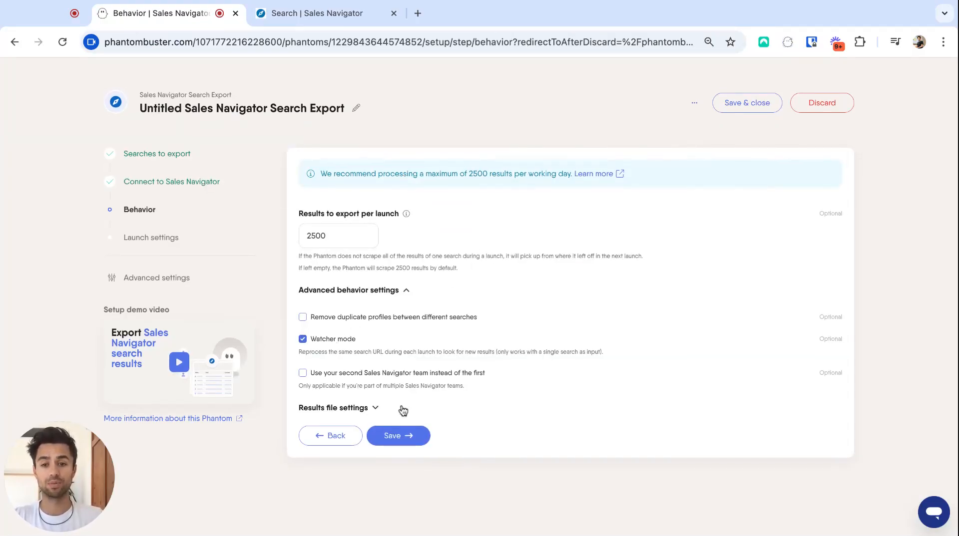
{"action": "left_click", "coordinate": [398, 435]}
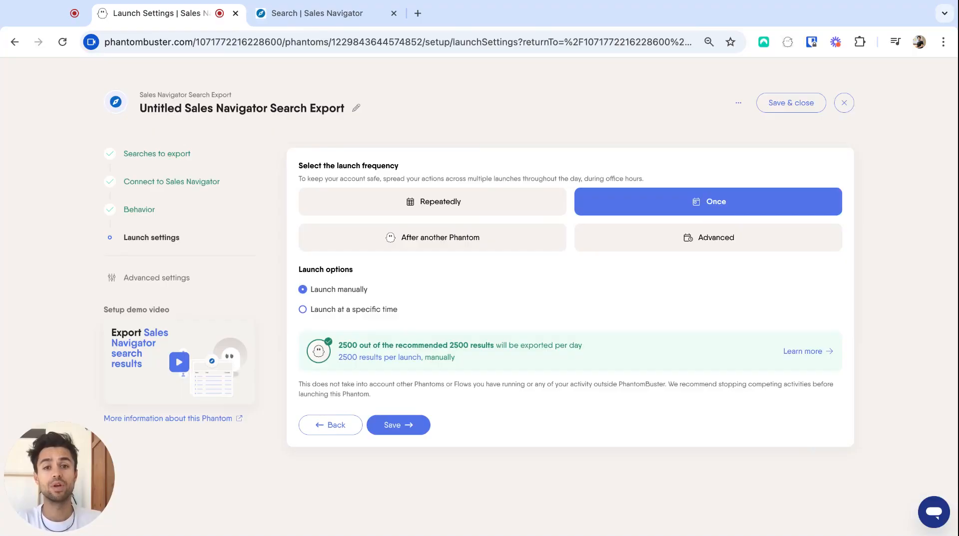
{"action": "left_click", "coordinate": [454, 212]}
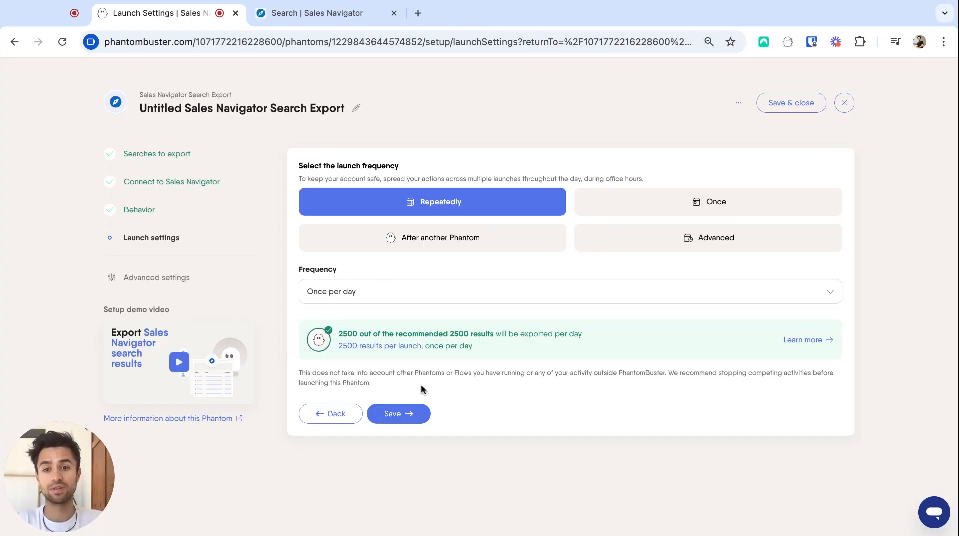
{"action": "left_click", "coordinate": [409, 421]}
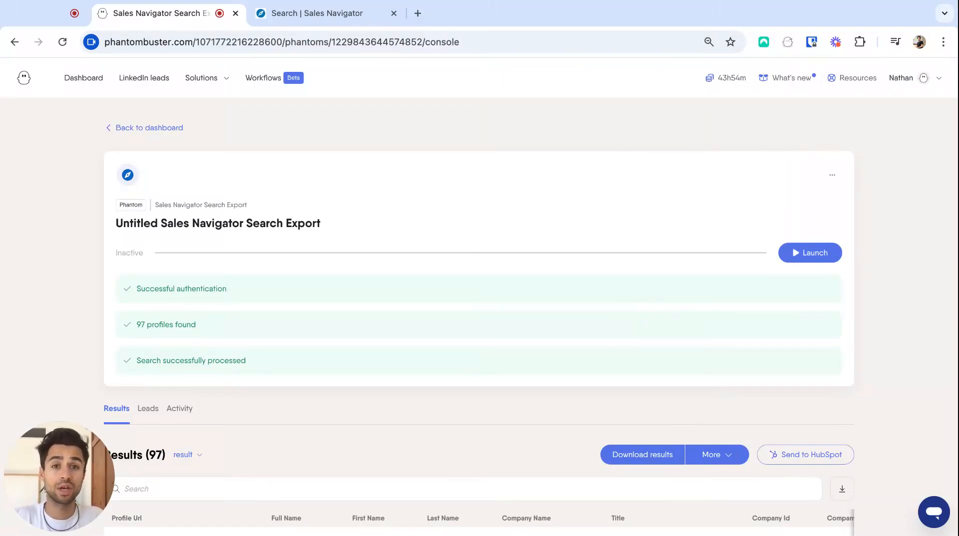
Step: Open the Connect and send follow-up messages flow from the solutions store
{"action": "left_click", "coordinate": [213, 83]}
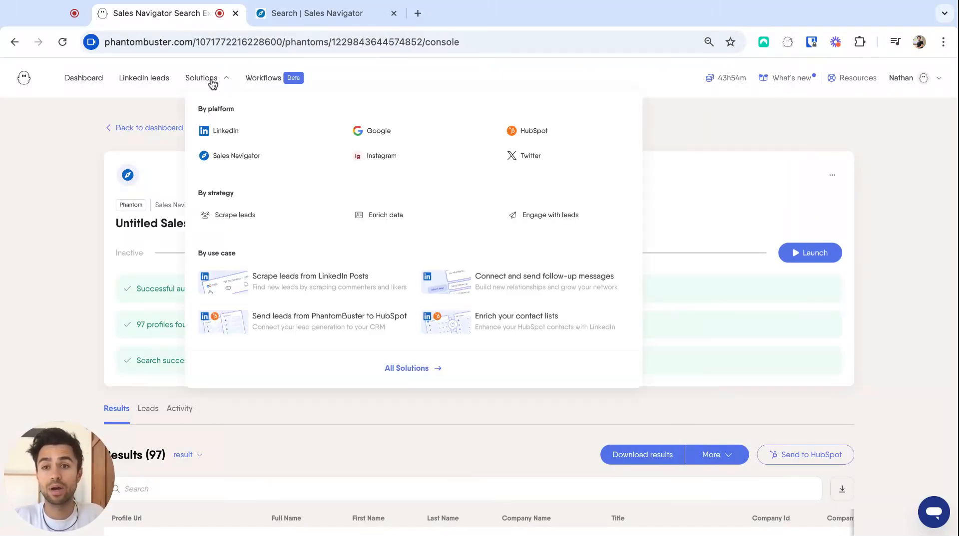
{"action": "left_click", "coordinate": [425, 370]}
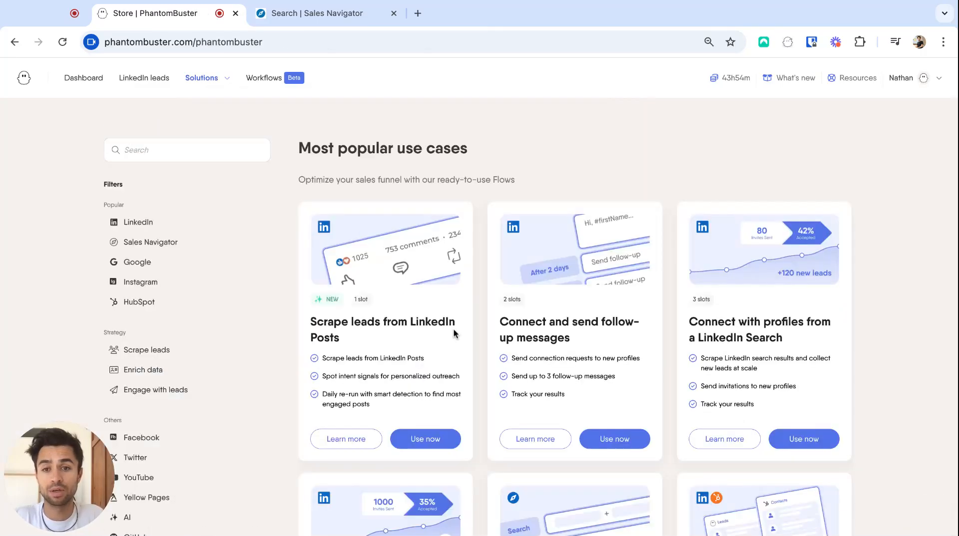
{"action": "scroll", "coordinate": [472, 316], "scroll_direction": "down", "scroll_amount": 1}
{"action": "scroll", "coordinate": [472, 318], "scroll_direction": "down", "scroll_amount": 1}
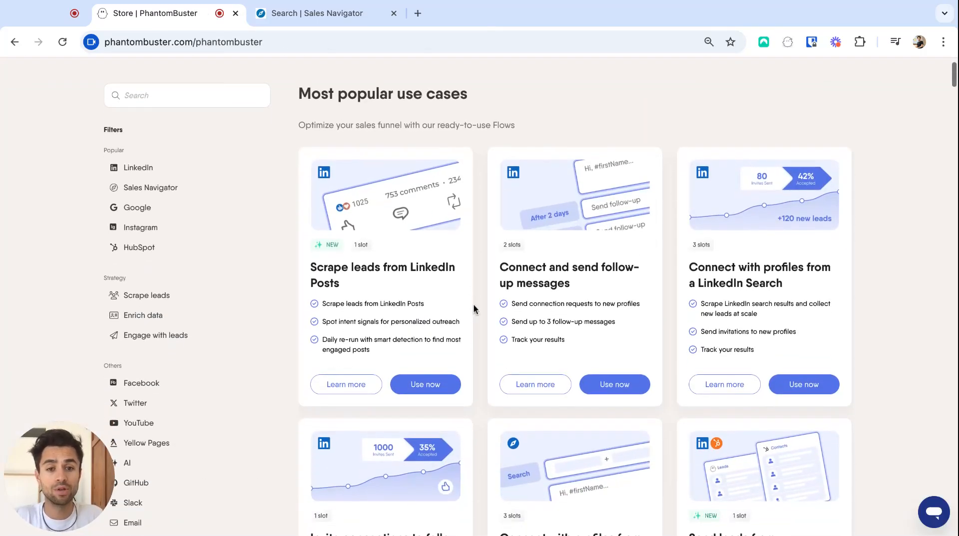
{"action": "left_click", "coordinate": [609, 388]}
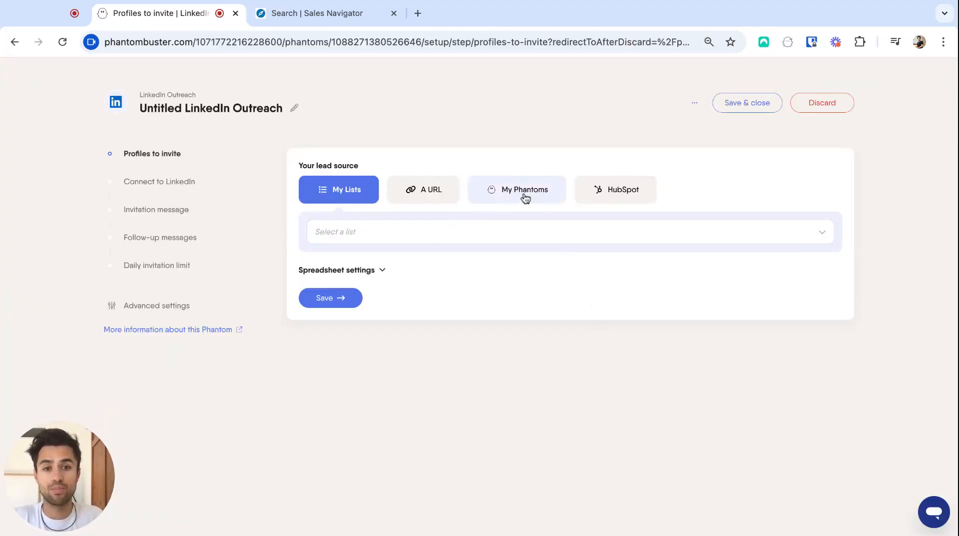
Step: Use the Untitled Sales Navigator Search Export result.csv as lead source and save through the connection and invitation steps
{"action": "left_click", "coordinate": [518, 197]}
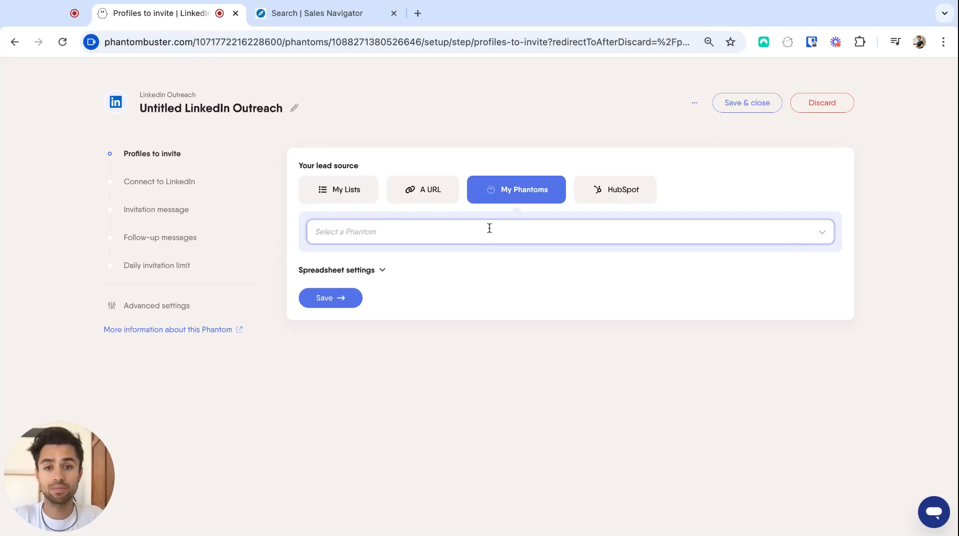
{"action": "left_click", "coordinate": [488, 230]}
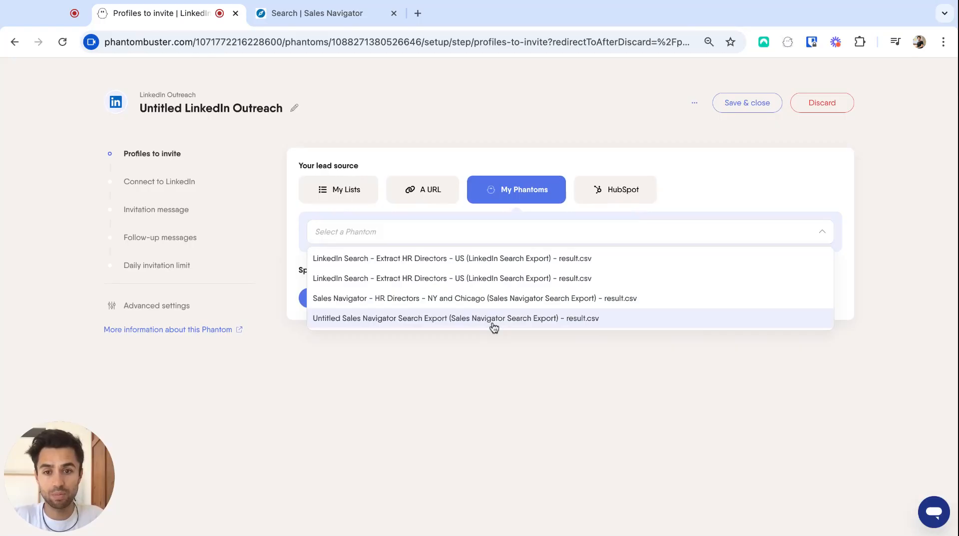
{"action": "left_click", "coordinate": [487, 322]}
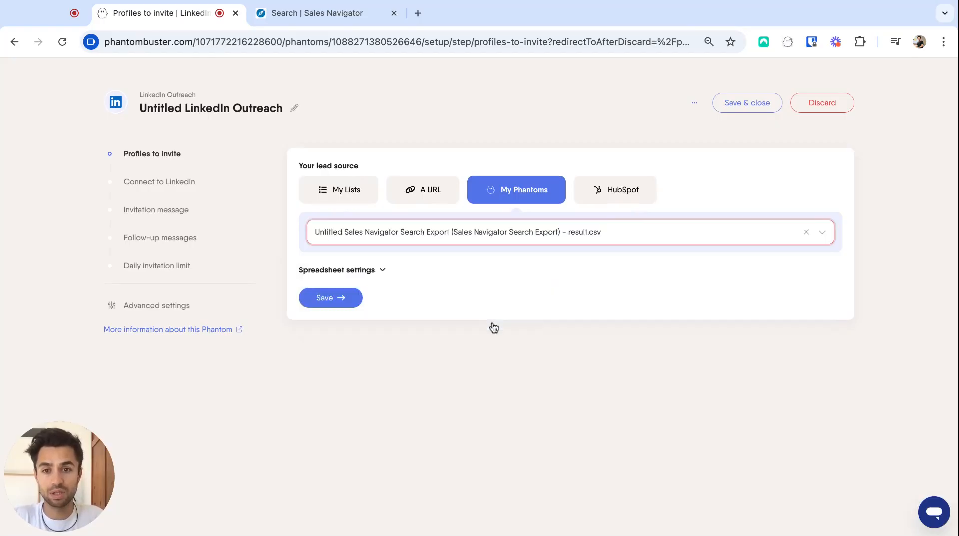
{"action": "left_click", "coordinate": [336, 300]}
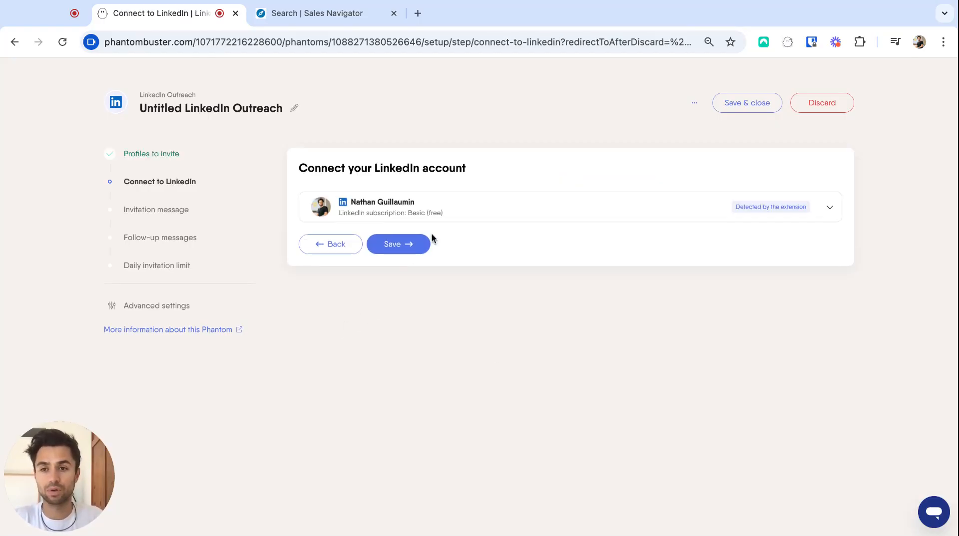
{"action": "left_click", "coordinate": [404, 246]}
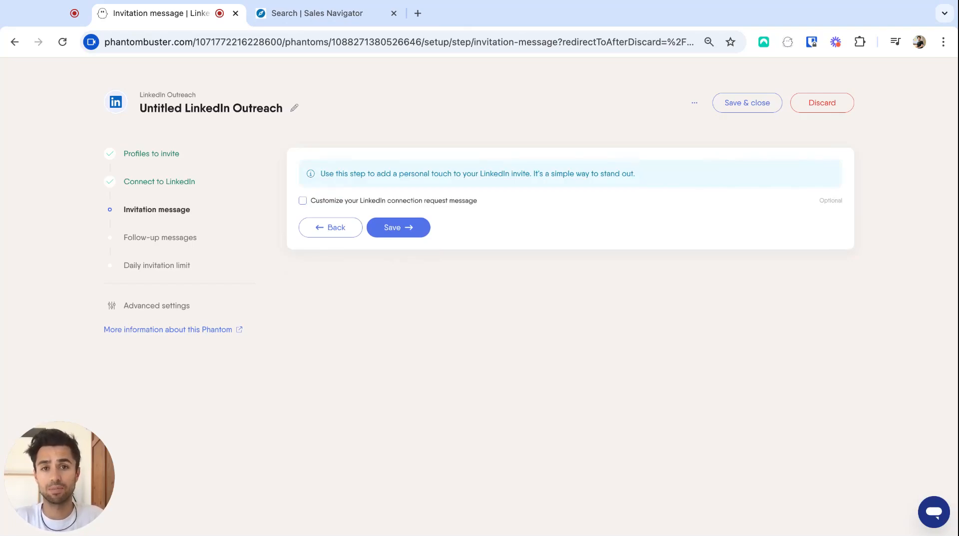
{"action": "left_click", "coordinate": [393, 228]}
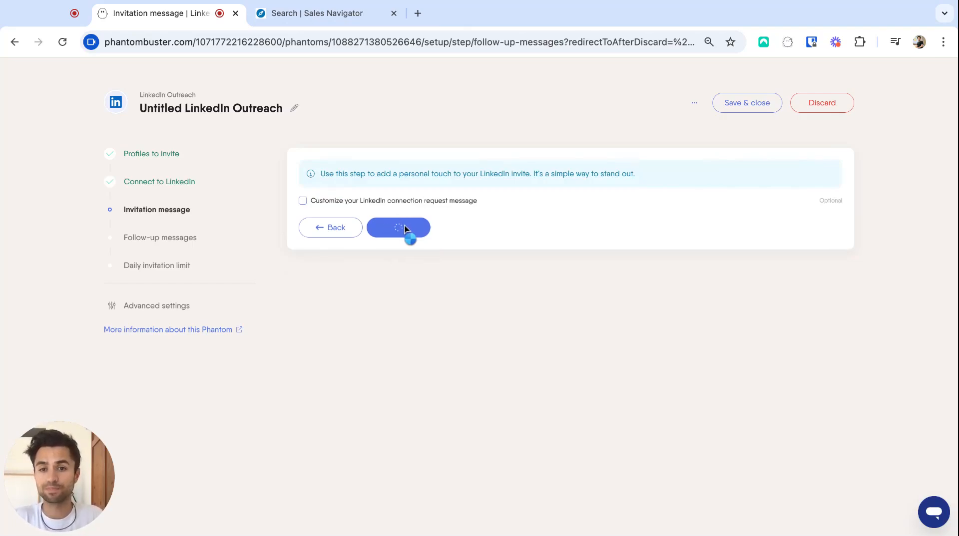
Step: Enable a first follow-up message and set it to send after at least 1 day
{"action": "left_click", "coordinate": [303, 212]}
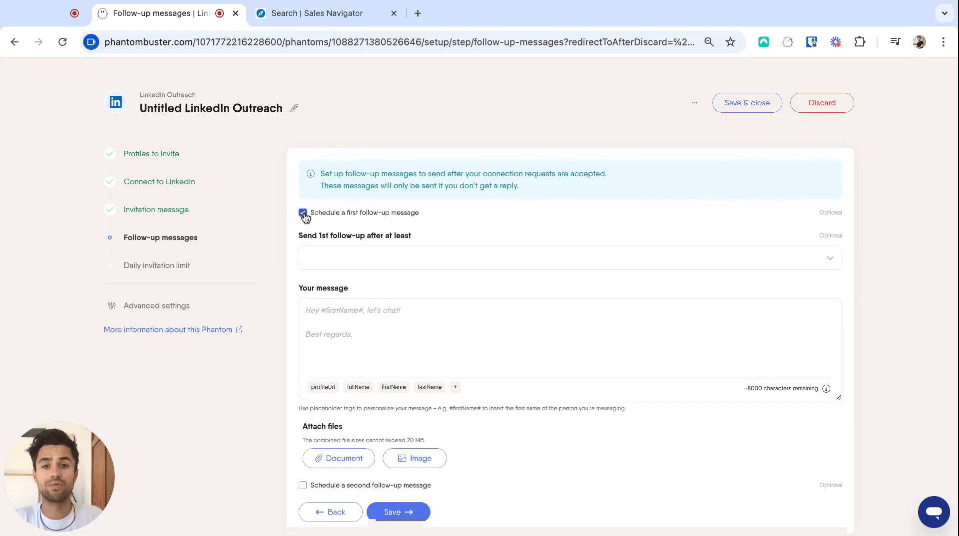
{"action": "left_click", "coordinate": [355, 261]}
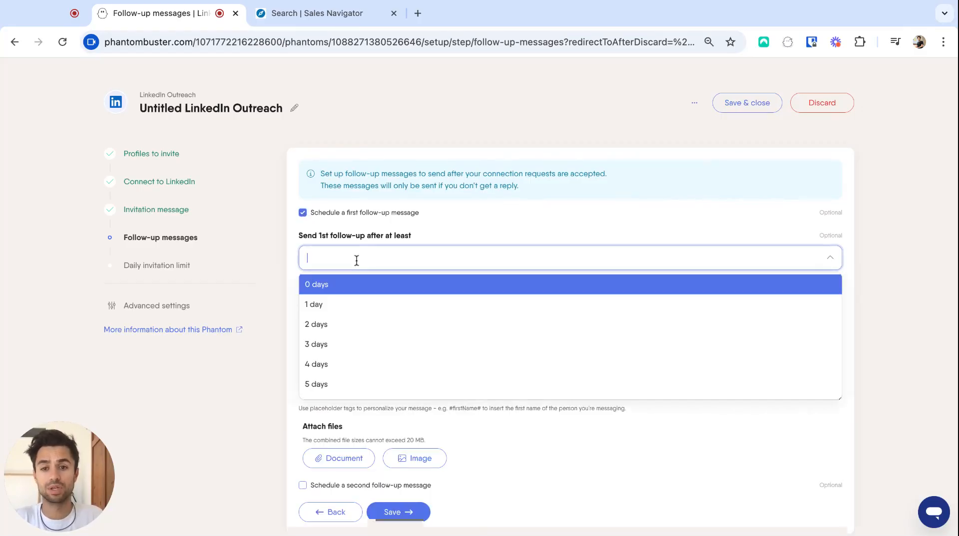
{"action": "left_click", "coordinate": [347, 311]}
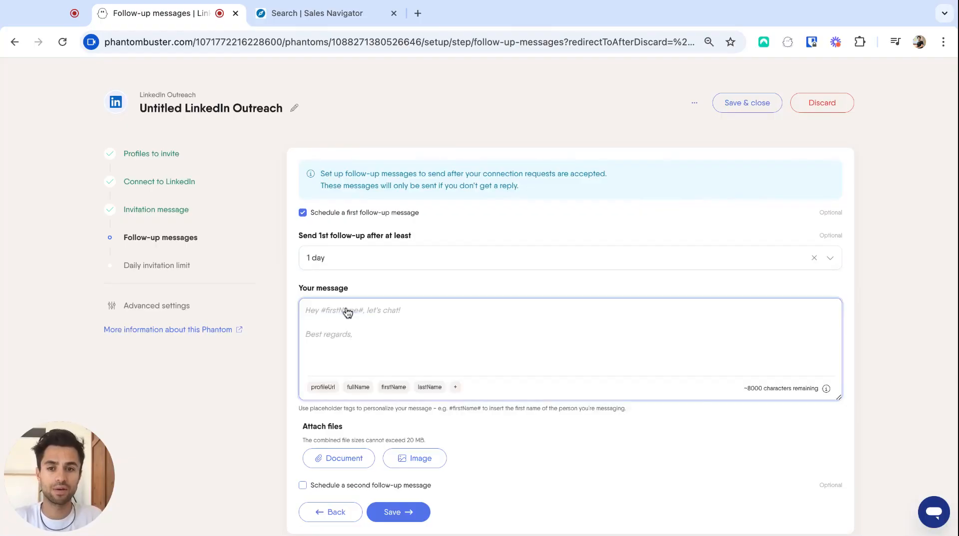
Step: Write the first follow-up: "Hi [firstName], I have seen one of your posts on LinkedIn, I thought it would be nice to have you in my network. Best," signed with the sender's name
{"action": "left_click", "coordinate": [353, 315]}
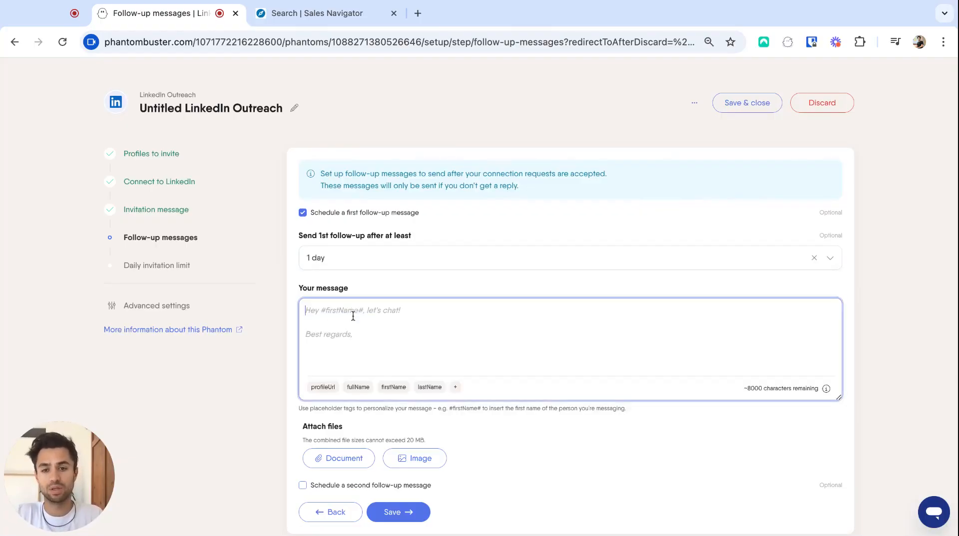
{"action": "type", "text": "Hi"}
{"action": "left_click", "coordinate": [393, 388]}
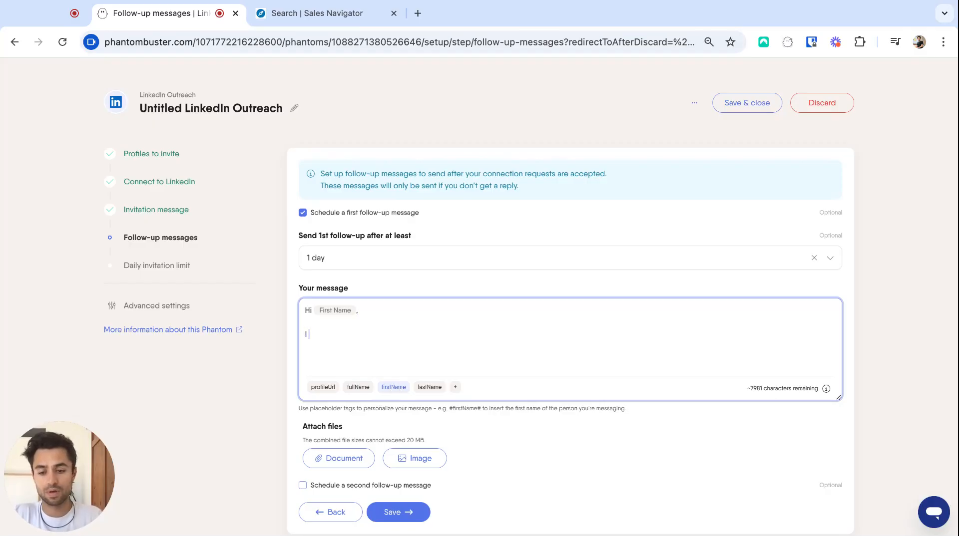
{"action": "type", "text": "I have seen one"}
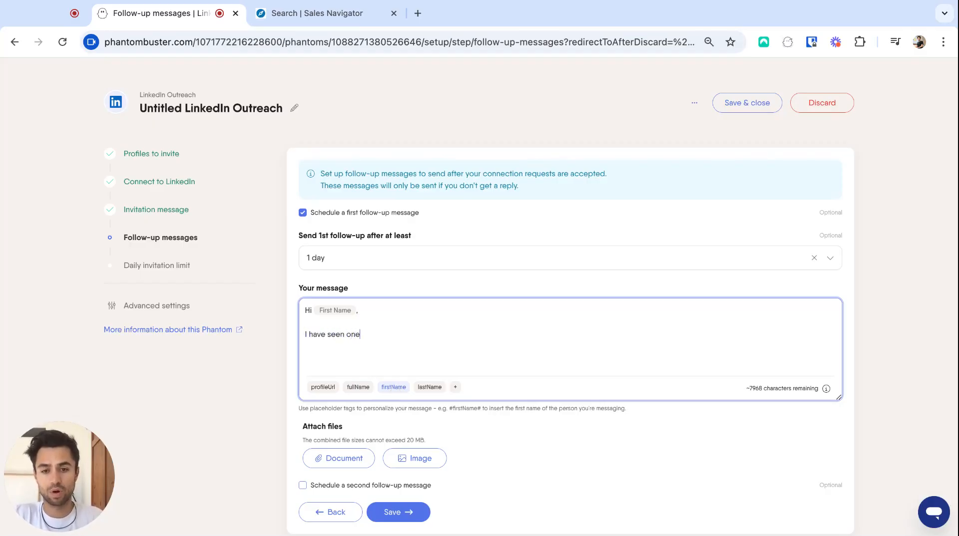
{"action": "type", "text": " of your posts "}
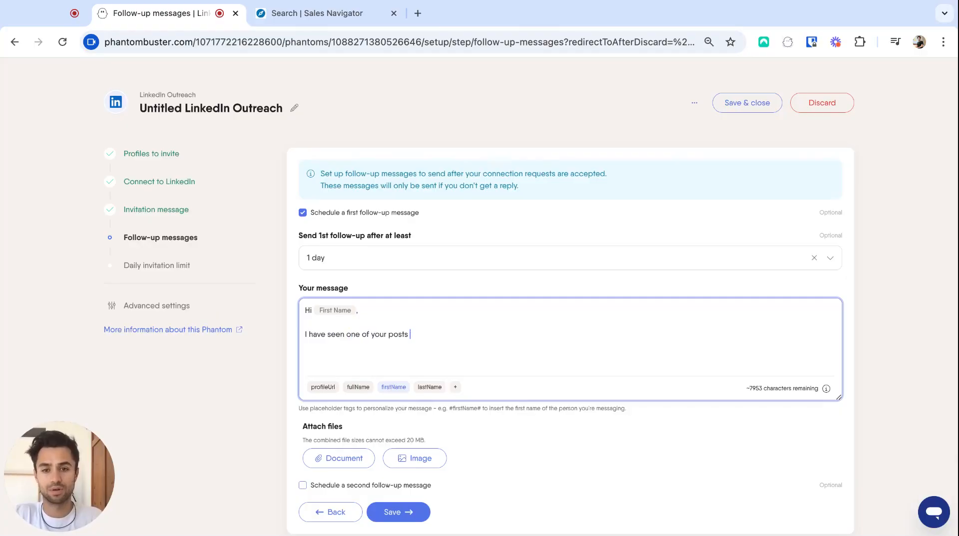
{"action": "type", "text": "on LinkedIn"}
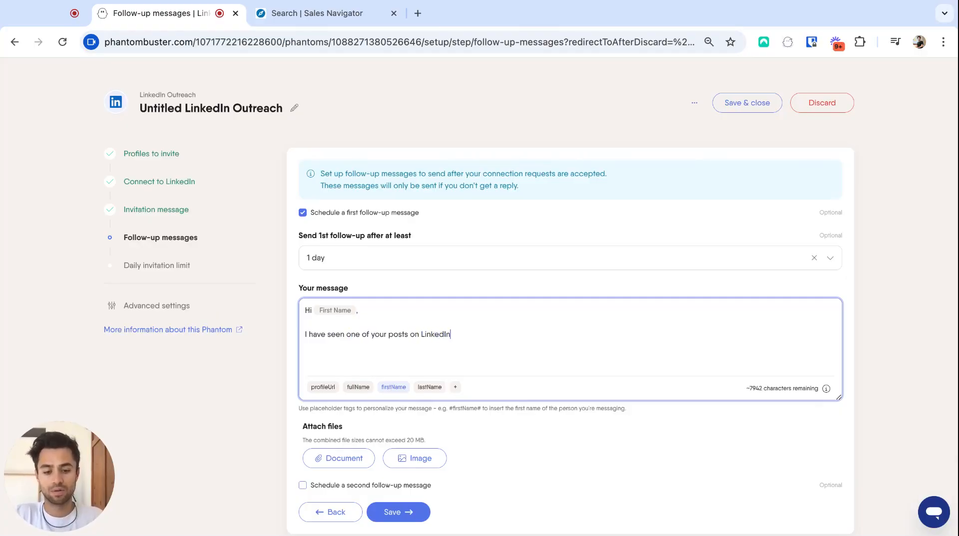
{"action": "type", "text": ", I "}
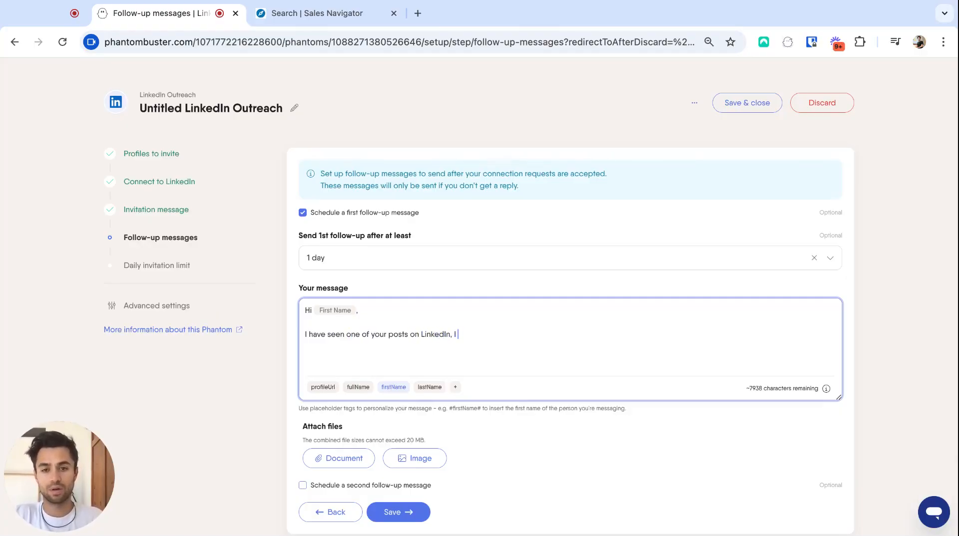
{"action": "type", "text": "thought it "}
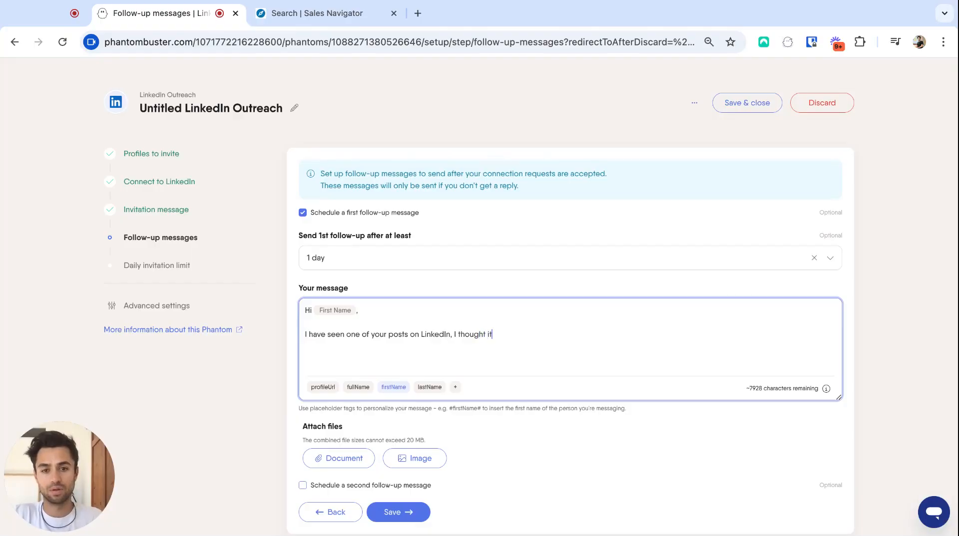
{"action": "type", "text": "would be"}
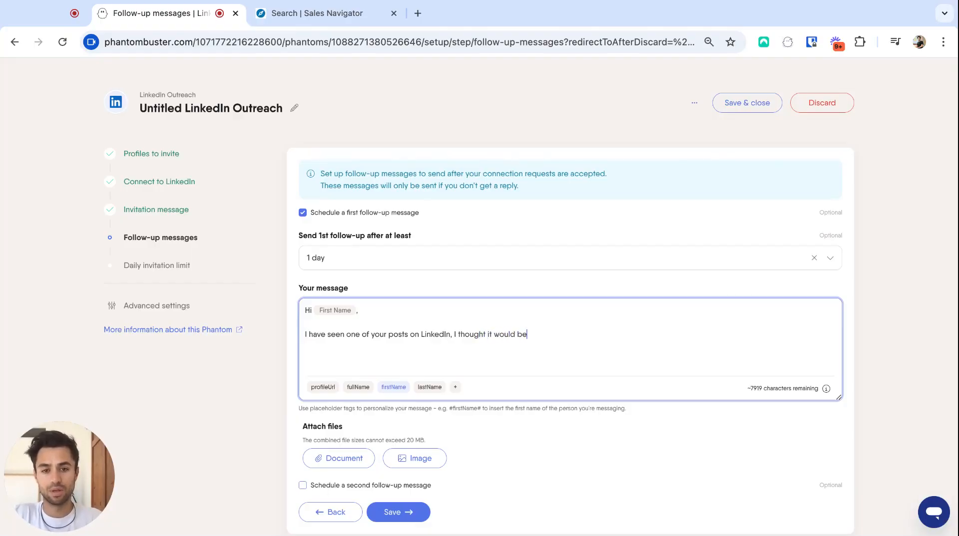
{"action": "type", "text": " nice "}
{"action": "type", "text": "to h"}
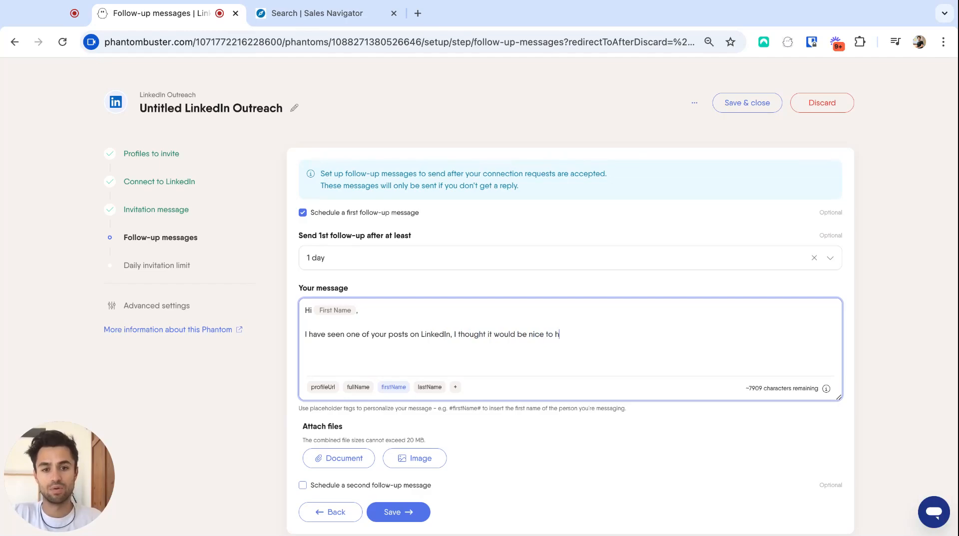
{"action": "type", "text": "ave you in my network"}
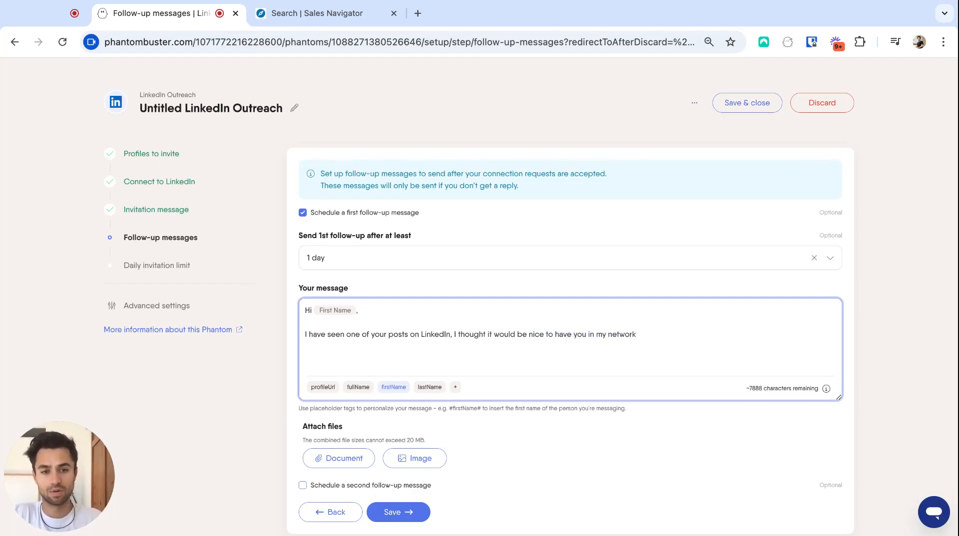
{"action": "type", "text": ".  Best"}
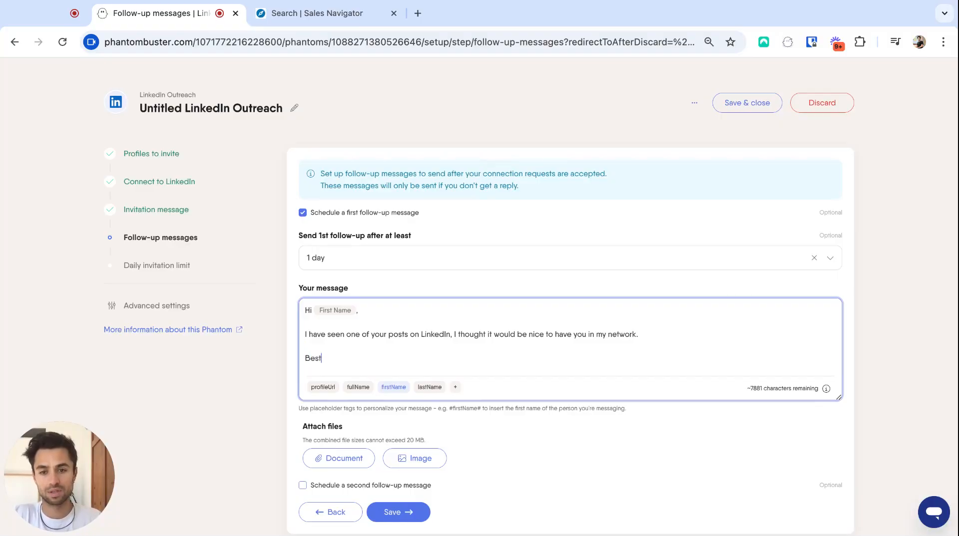
{"action": "type", "text": ","}
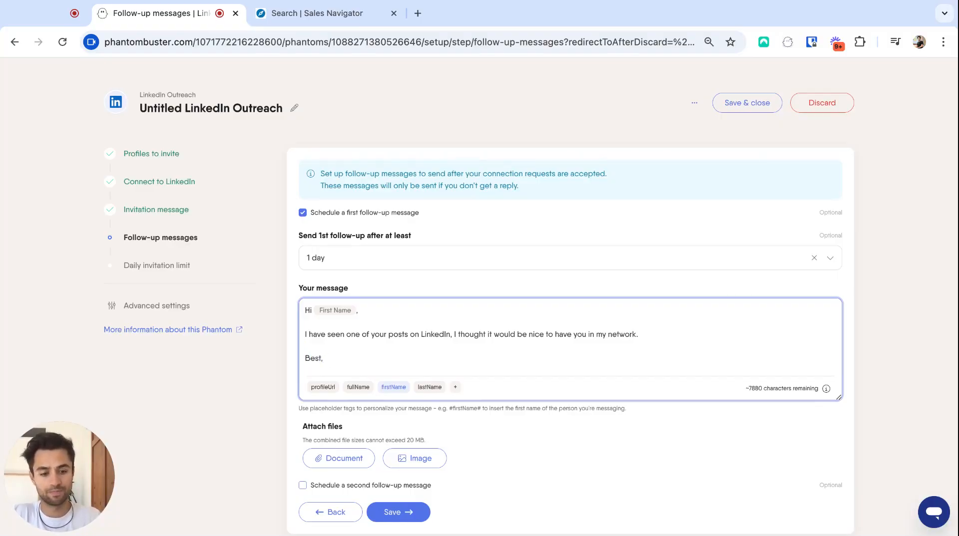
{"action": "key", "text": "Return"}
{"action": "key", "text": "Return"}
{"action": "type", "text": "Nathan"}
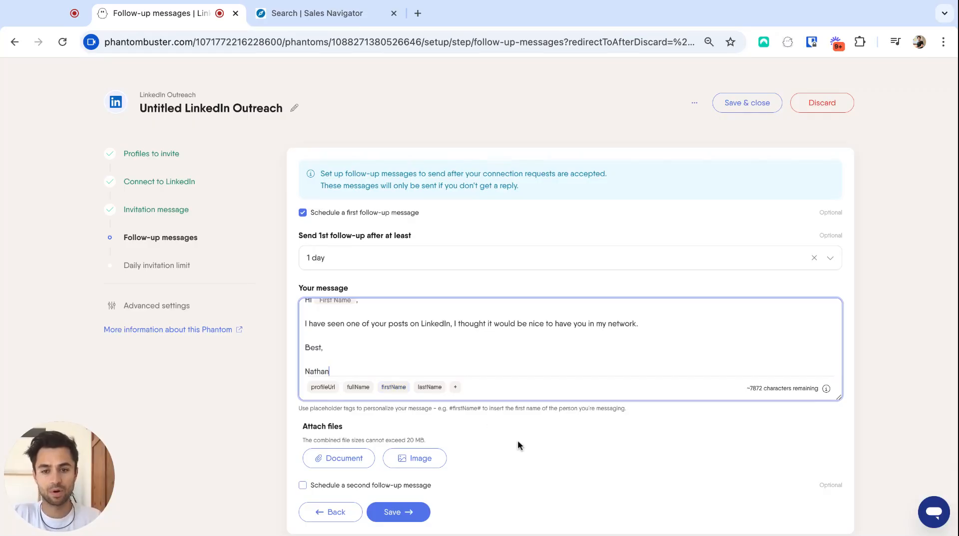
Step: Enable a second follow-up message and set it to send after at least 5 days
{"action": "scroll", "coordinate": [519, 442], "scroll_direction": "down", "scroll_amount": 2}
{"action": "left_click", "coordinate": [309, 437]}
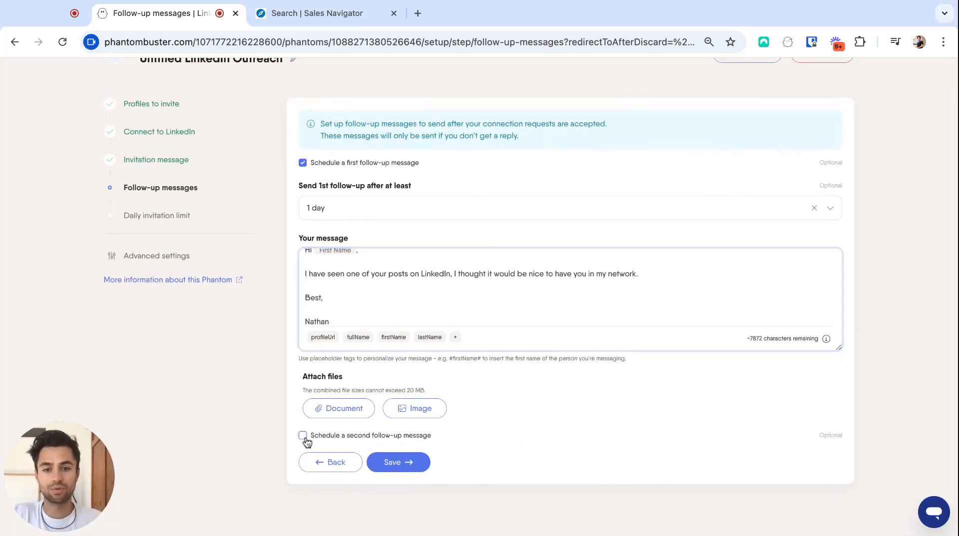
{"action": "scroll", "coordinate": [487, 415], "scroll_direction": "down", "scroll_amount": 4}
{"action": "left_click", "coordinate": [406, 367]}
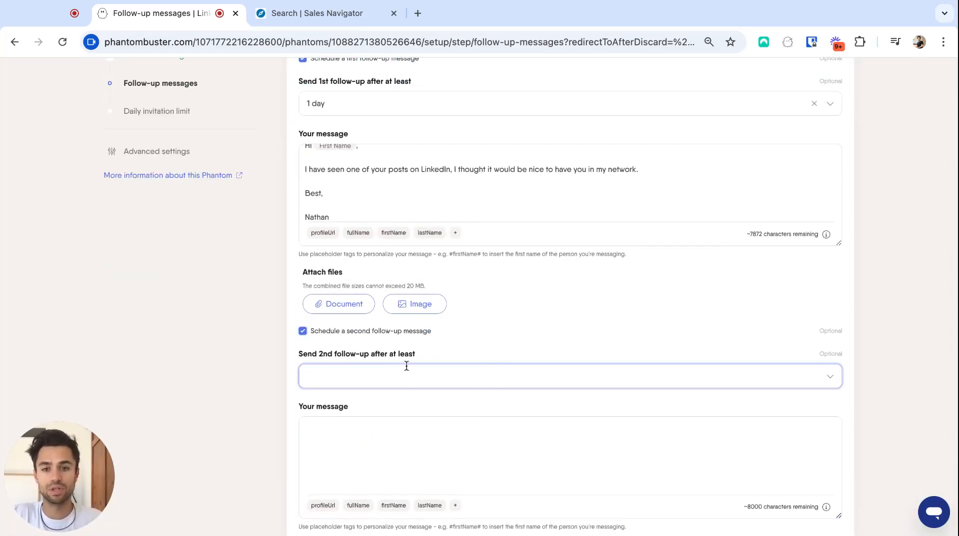
{"action": "scroll", "coordinate": [407, 370], "scroll_direction": "down", "scroll_amount": 1}
{"action": "left_click", "coordinate": [441, 355]}
{"action": "scroll", "coordinate": [405, 413], "scroll_direction": "down", "scroll_amount": 1}
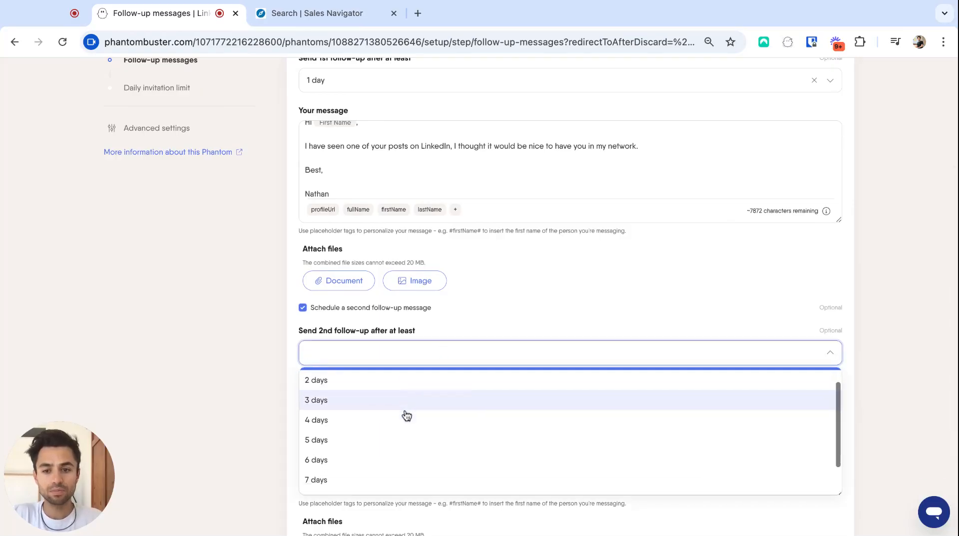
{"action": "left_click", "coordinate": [394, 433]}
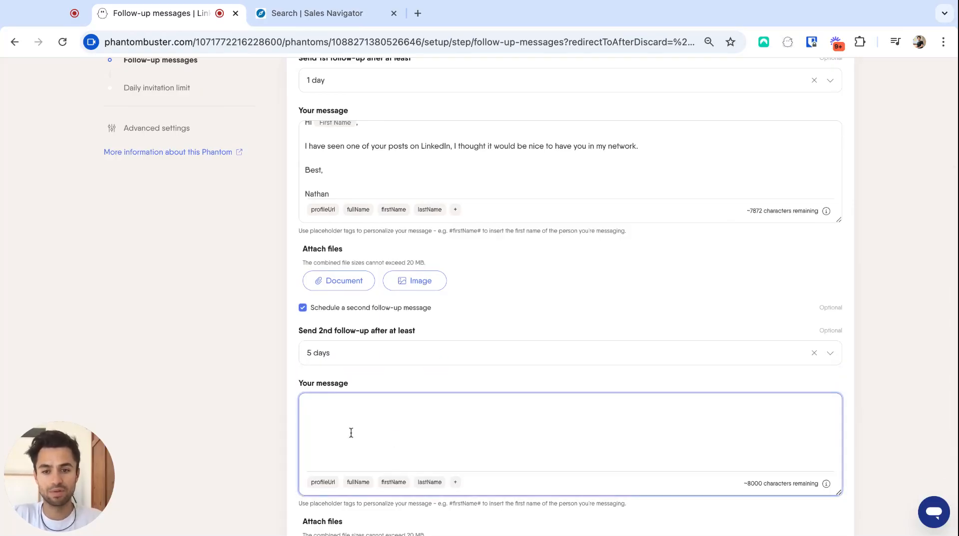
Step: Write the second follow-up: "Hi [firstName], I am following up as I had a question, have you ever tried to use PhantomBuster at [companyName]?"
{"action": "scroll", "coordinate": [220, 415], "scroll_direction": "down", "scroll_amount": 1}
{"action": "scroll", "coordinate": [219, 414], "scroll_direction": "down", "scroll_amount": 2}
{"action": "left_click", "coordinate": [396, 363]}
{"action": "type", "text": "Hi"}
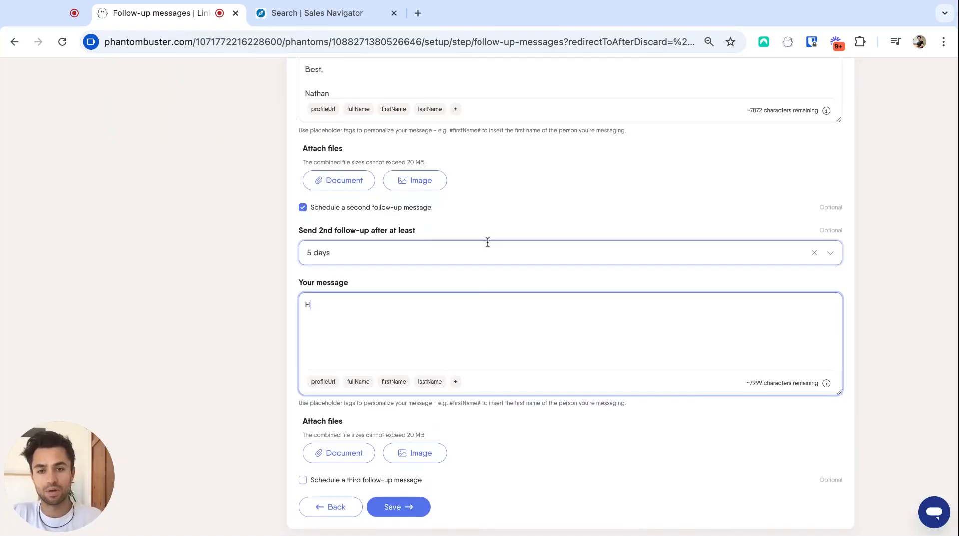
{"action": "left_click", "coordinate": [392, 382]}
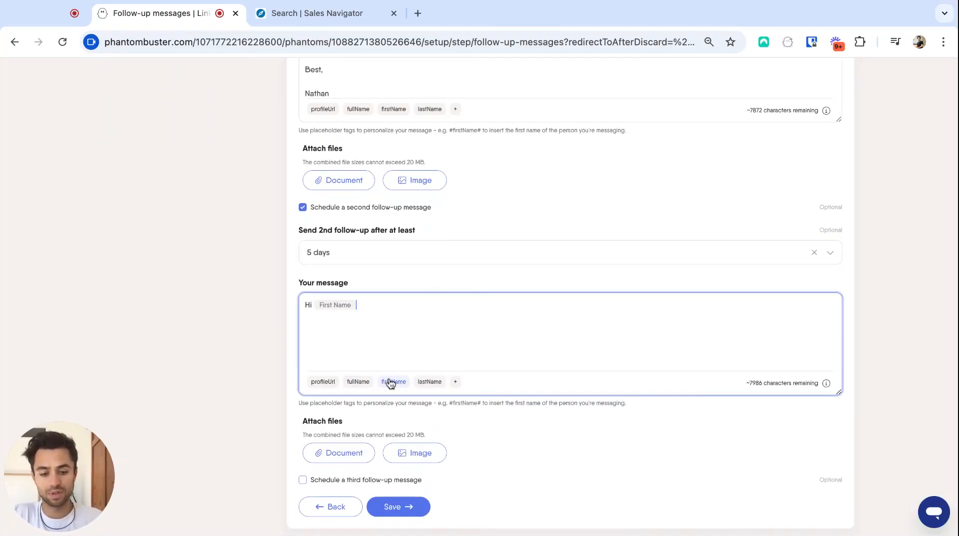
{"action": "type", "text": "I am fo"}
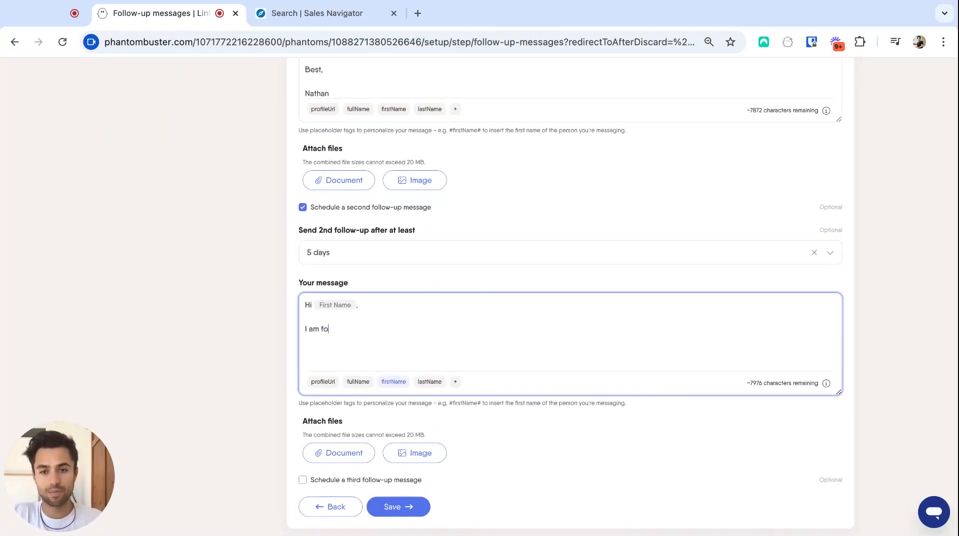
{"action": "type", "text": "llowin"}
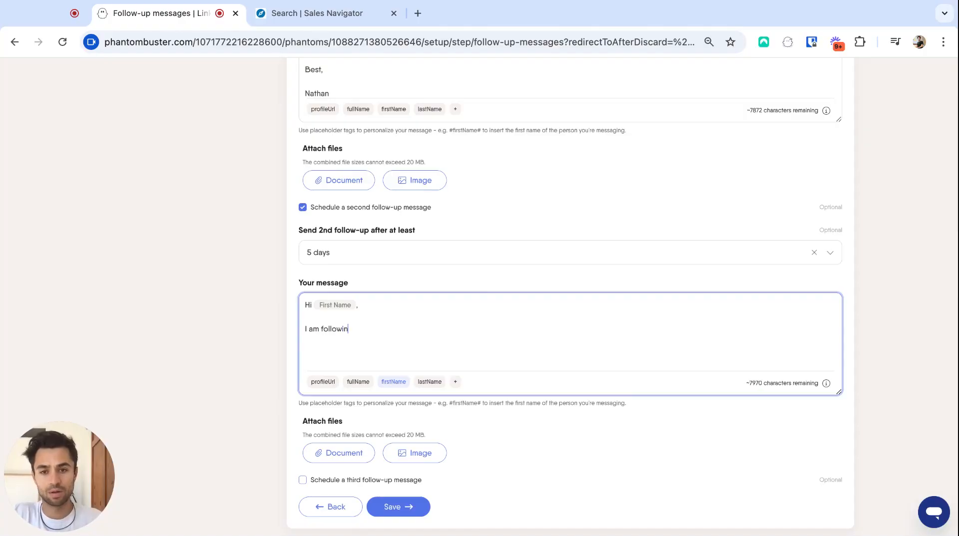
{"action": "type", "text": "g up as "}
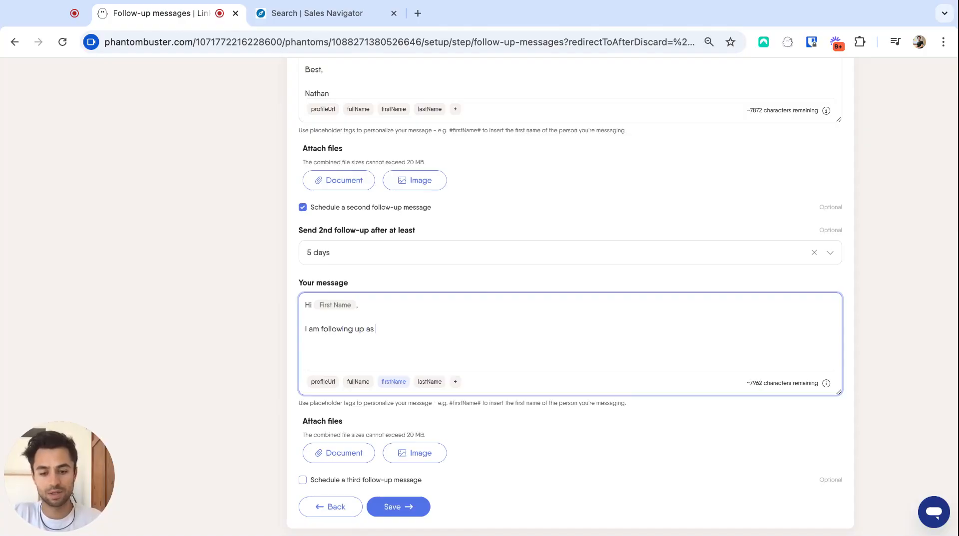
{"action": "type", "text": "I had a qu"}
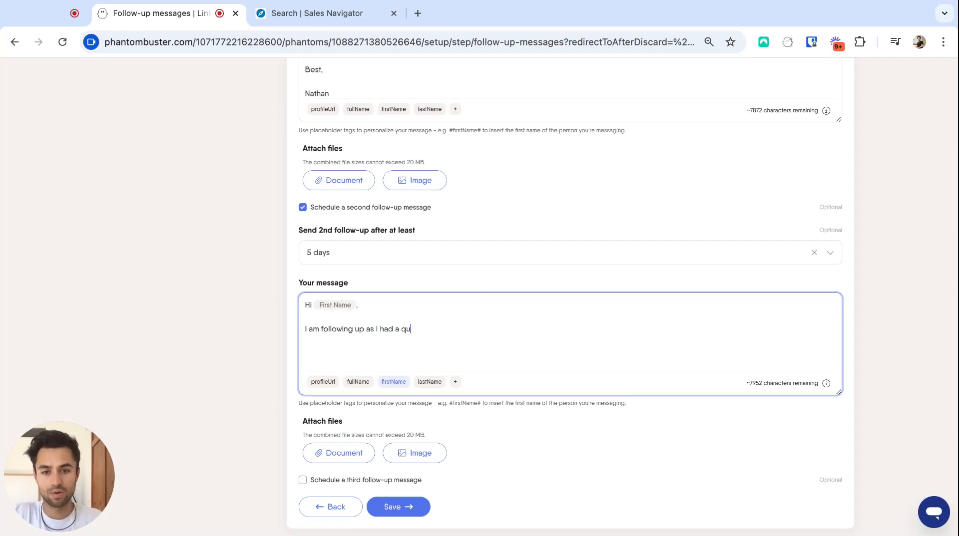
{"action": "type", "text": "estion, "}
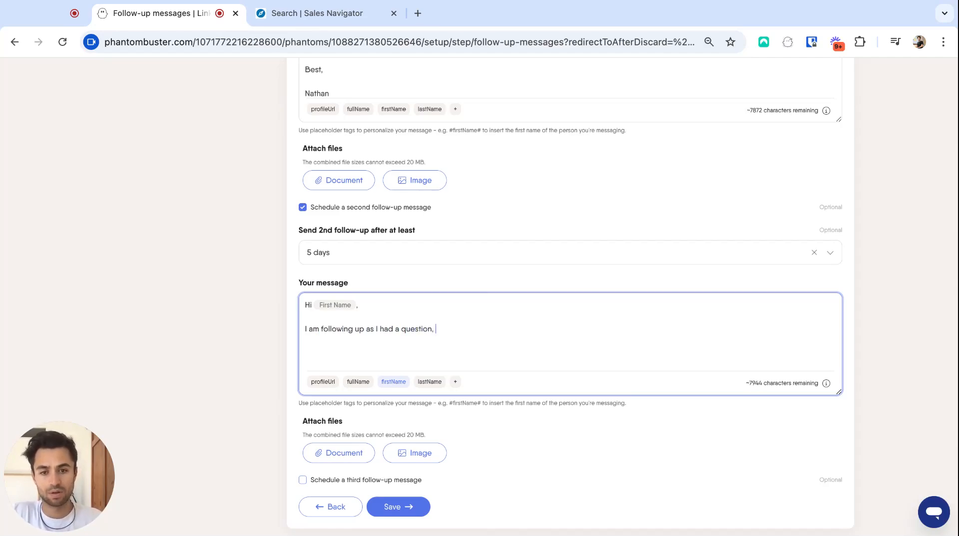
{"action": "type", "text": "di"}
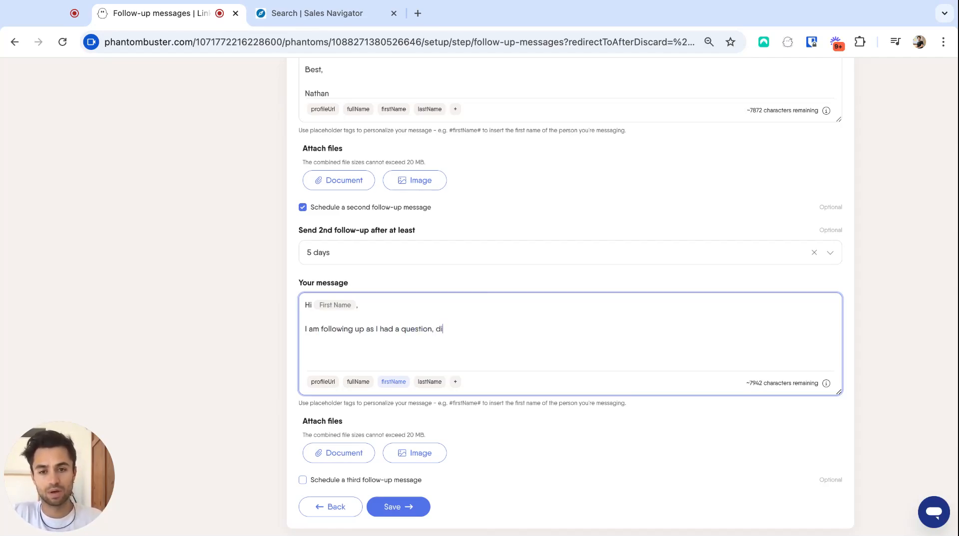
{"action": "key", "text": "BackSpace"}
{"action": "key", "text": "BackSpace"}
{"action": "type", "text": "have you ev"}
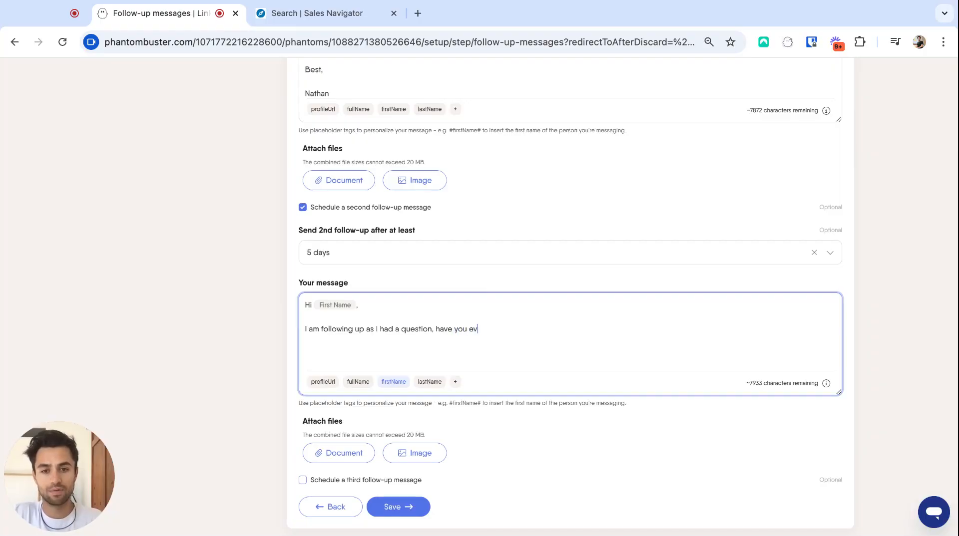
{"action": "type", "text": "er tried t"}
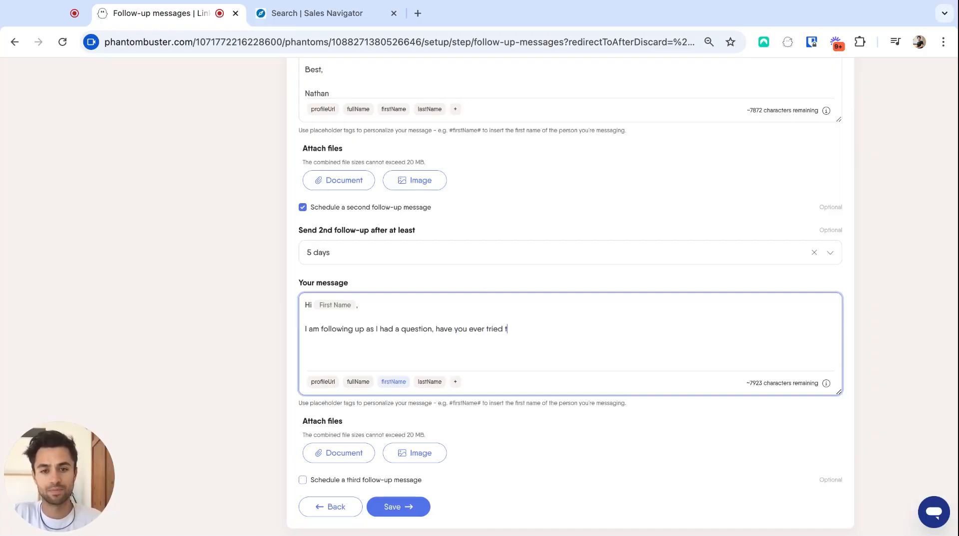
{"action": "type", "text": "o use Phantom"}
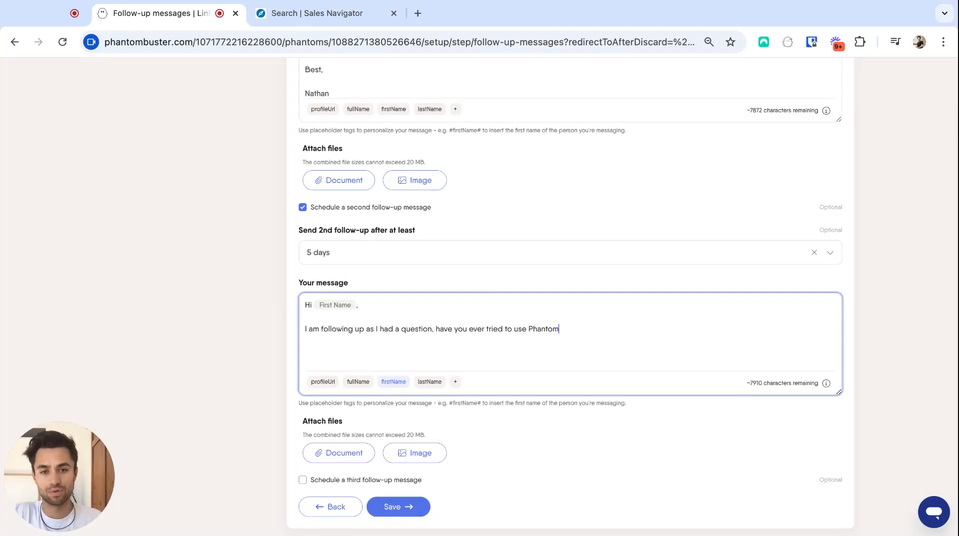
{"action": "type", "text": "Buster at"}
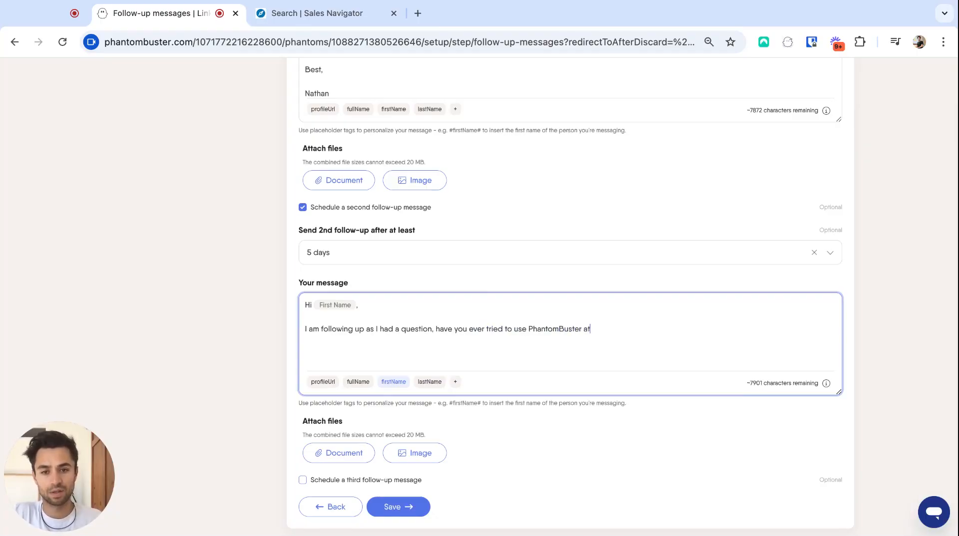
{"action": "left_click", "coordinate": [455, 382]}
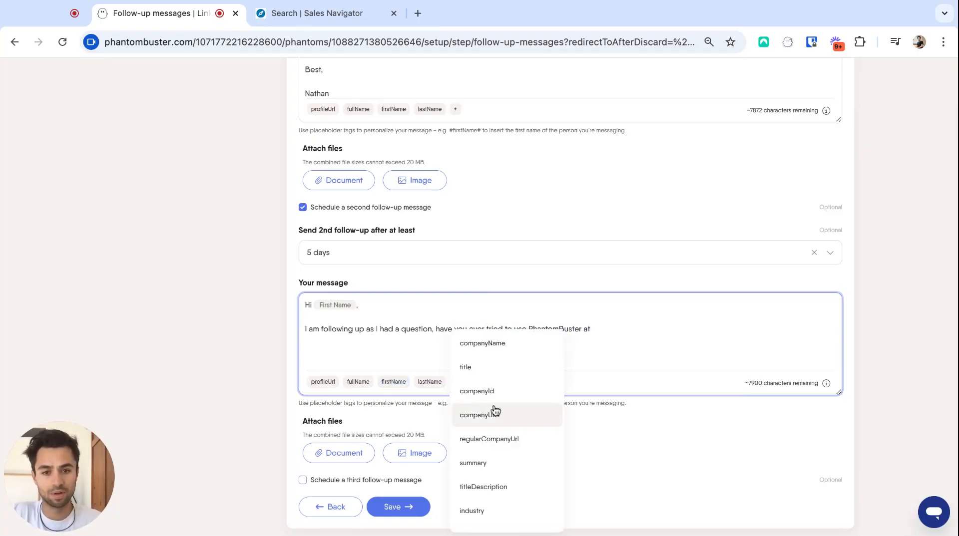
{"action": "left_click", "coordinate": [528, 344]}
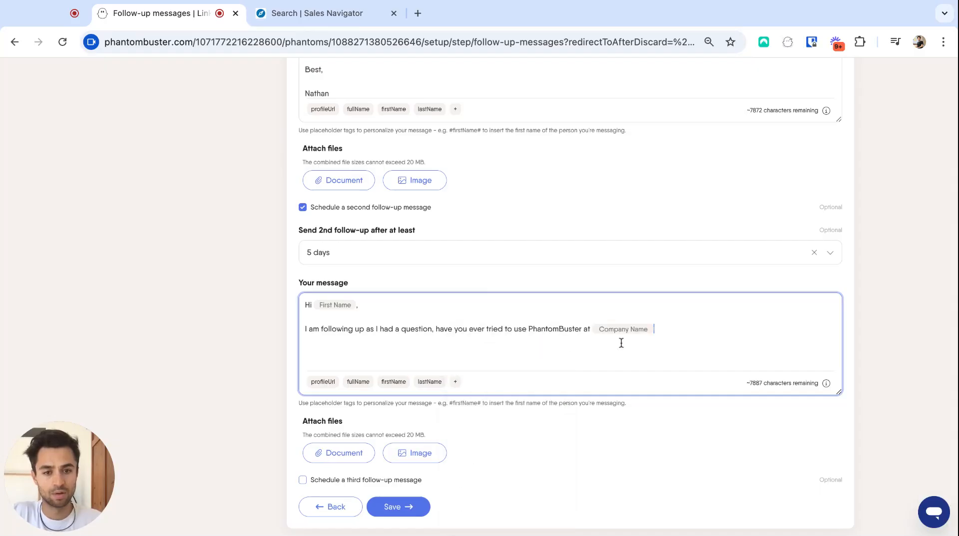
{"action": "type", "text": "?"}
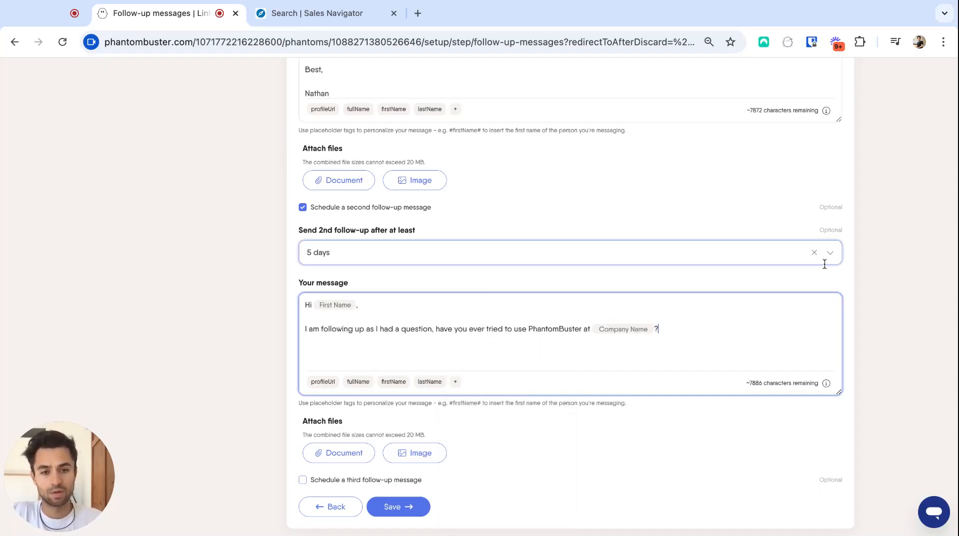
Step: Save the follow-up messages and the daily invitation limit step to finish the outreach setup
{"action": "scroll", "coordinate": [753, 454], "scroll_direction": "down", "scroll_amount": 2}
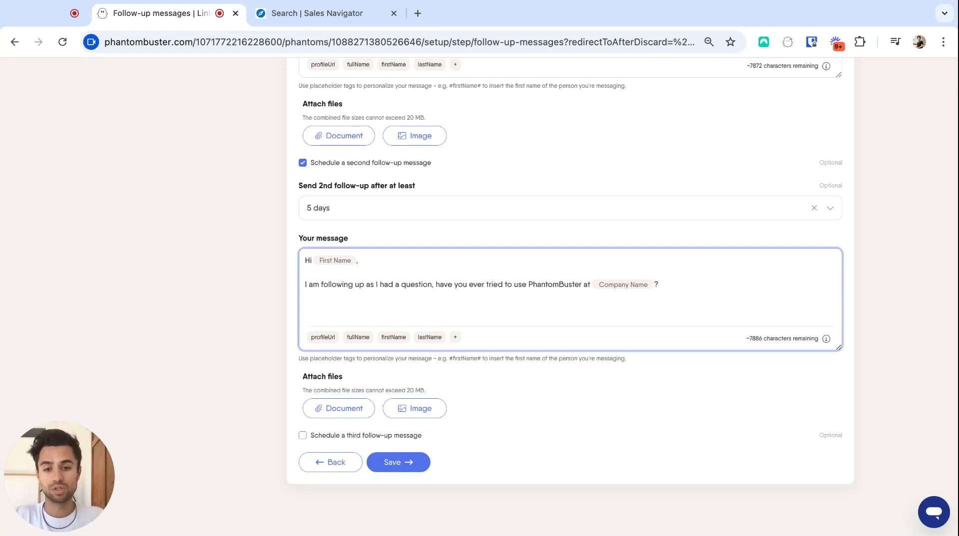
{"action": "left_click", "coordinate": [407, 463]}
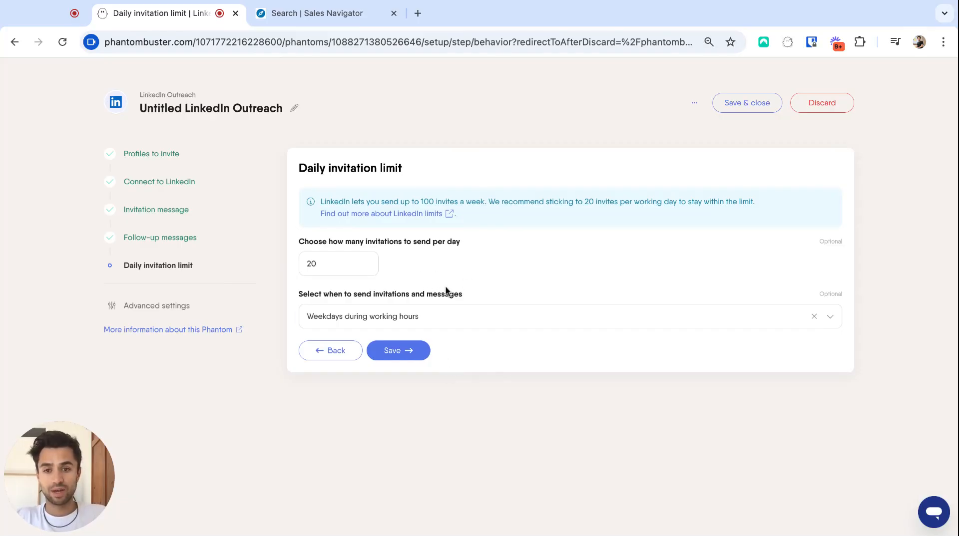
{"action": "left_click", "coordinate": [402, 350]}
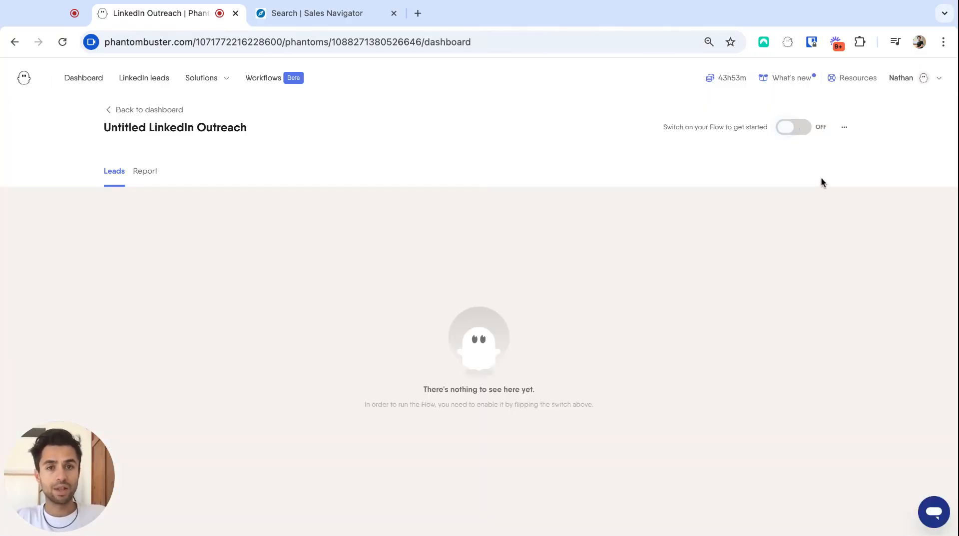
Step: Switch on the LinkedIn Outreach flow and open its report
{"action": "left_click", "coordinate": [809, 129]}
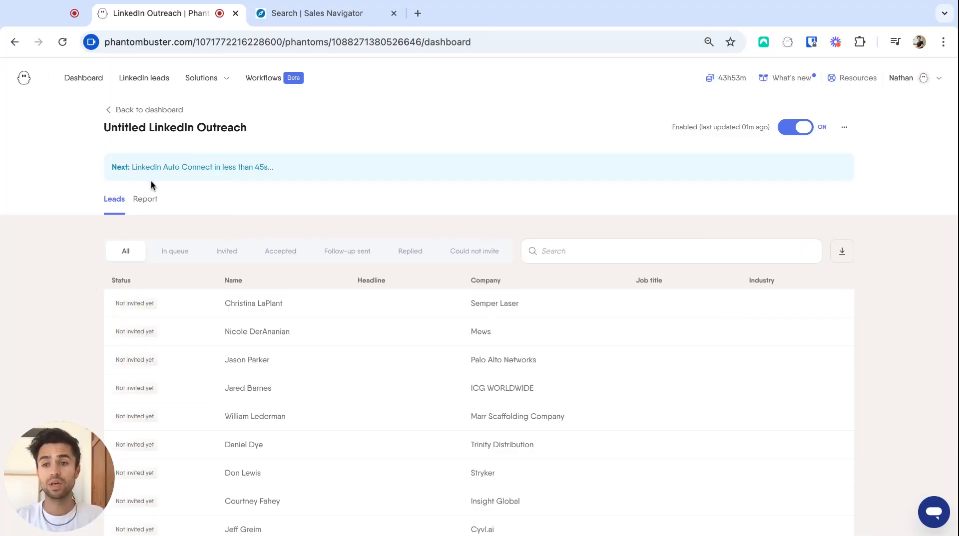
{"action": "left_click", "coordinate": [146, 199]}
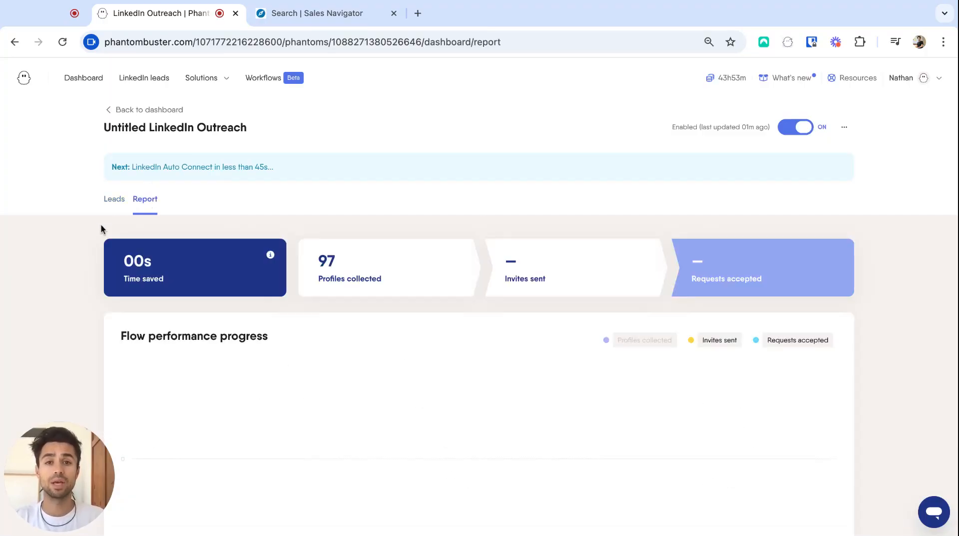